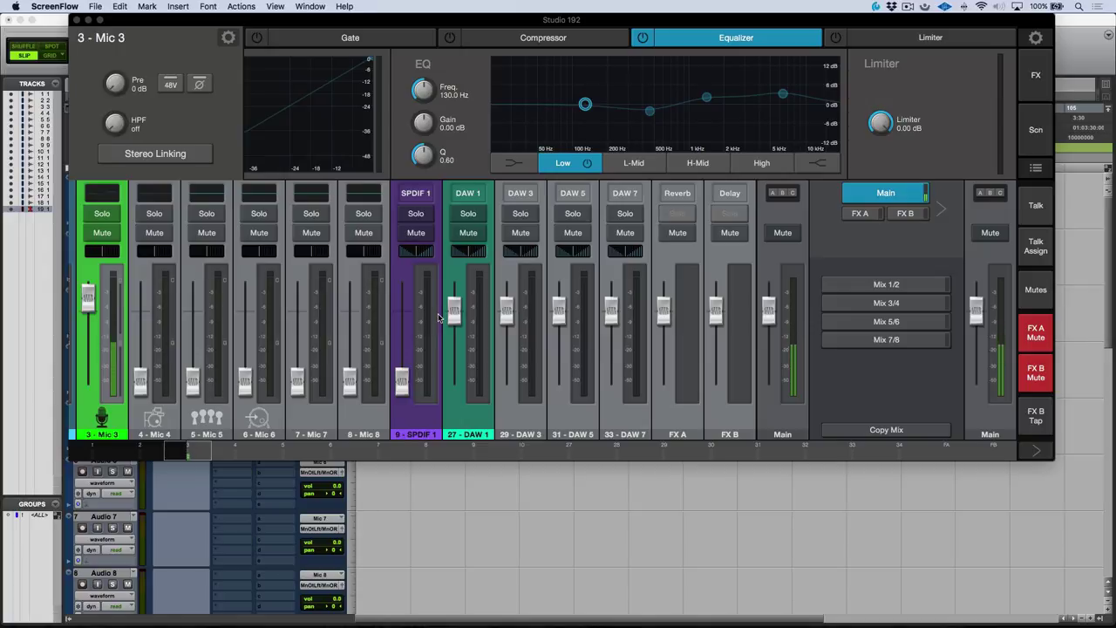
Set Show ADAT to Yes in the Studio 192 settings and scroll through the mixer's channel strips.
click(1036, 38)
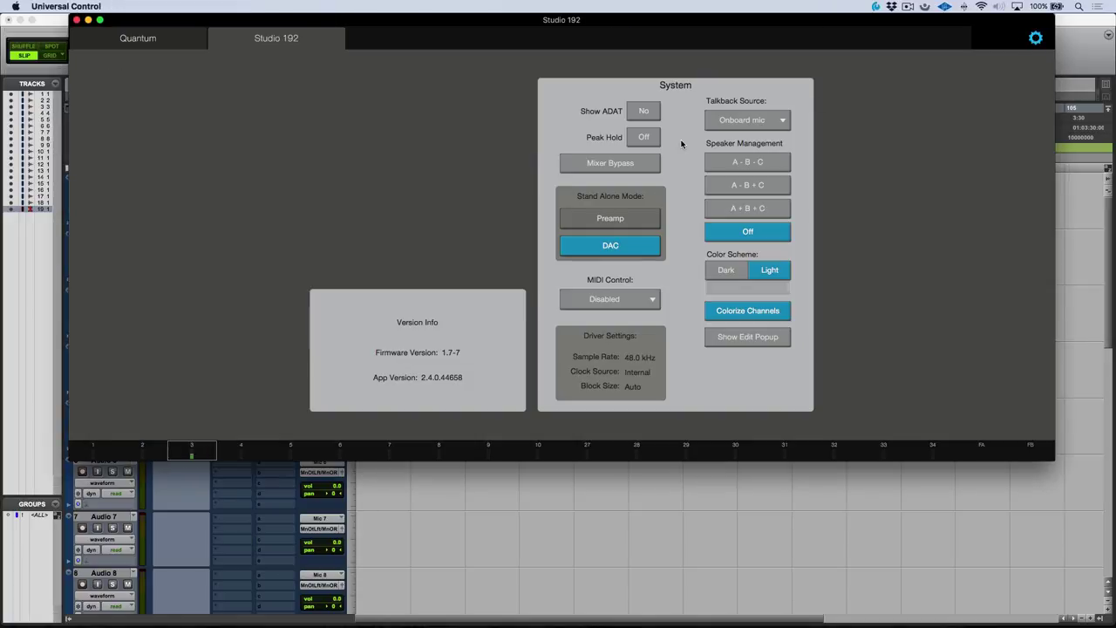
click(643, 113)
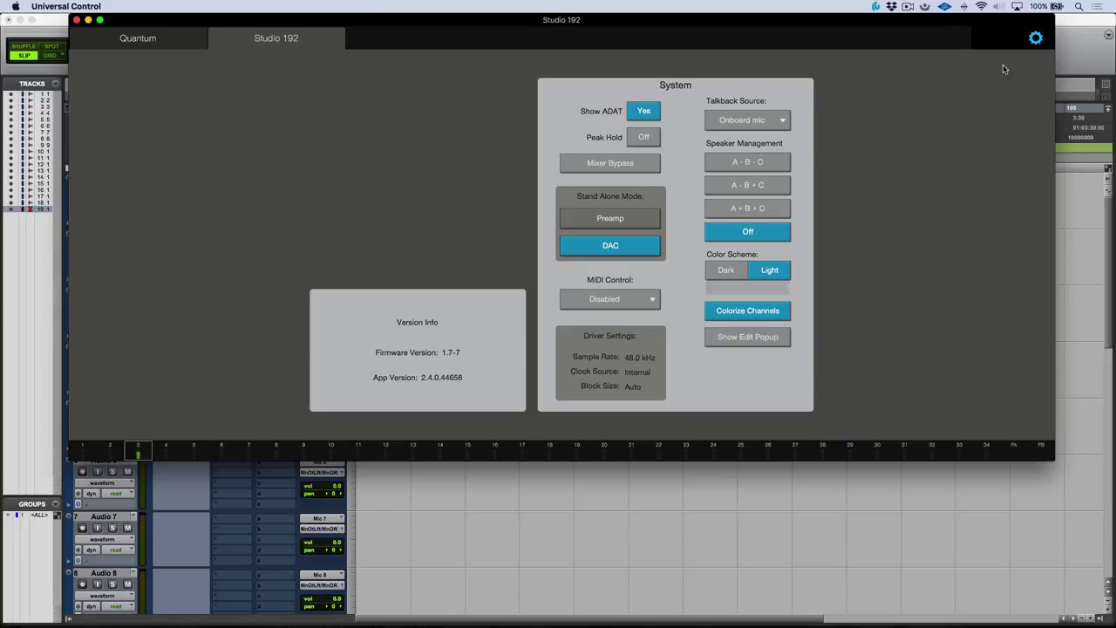
click(1036, 37)
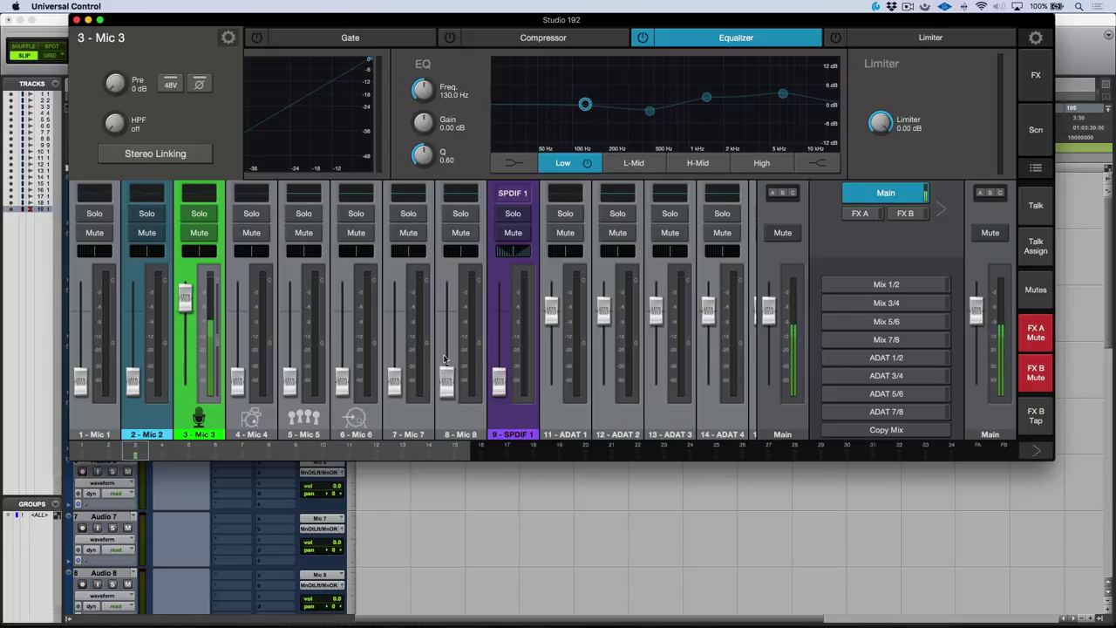
scroll(452, 353, right, 10)
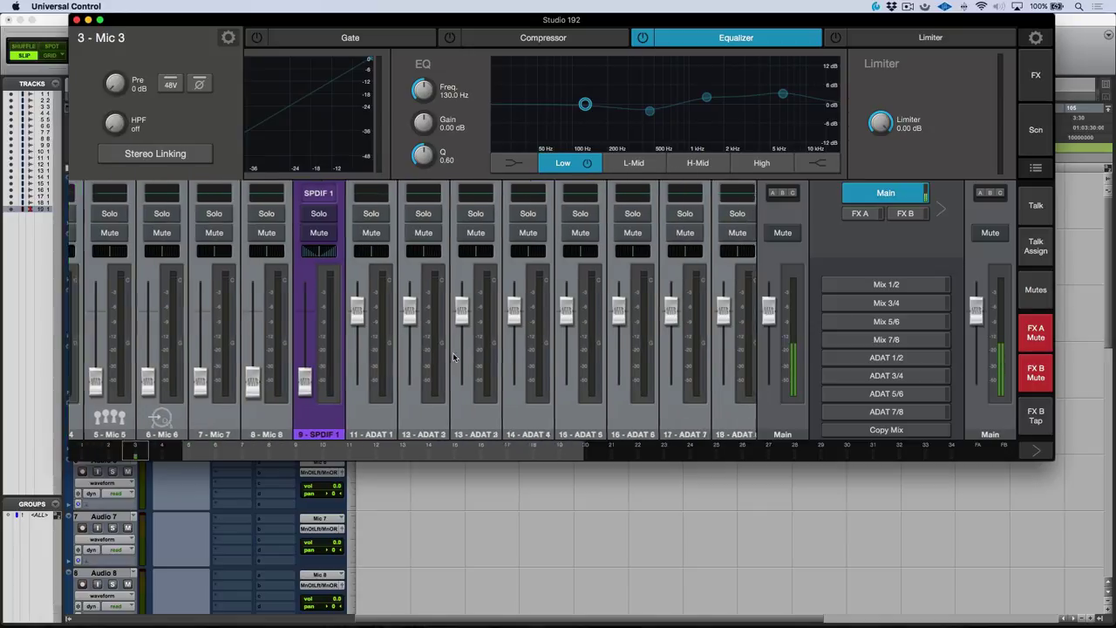
scroll(453, 357, right, 6)
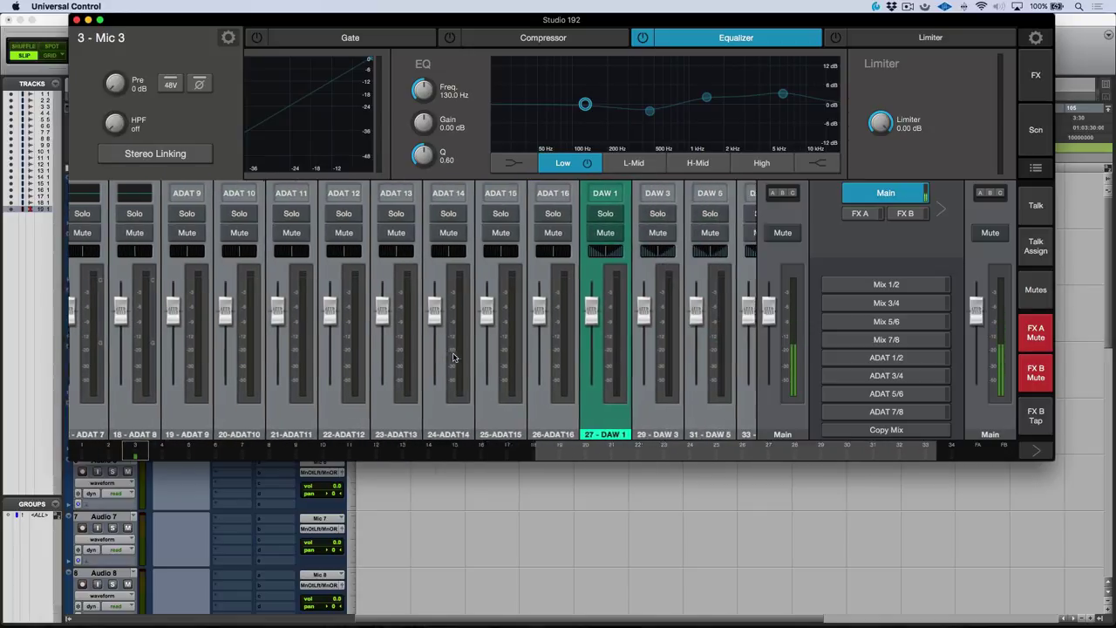
scroll(453, 357, left, 3)
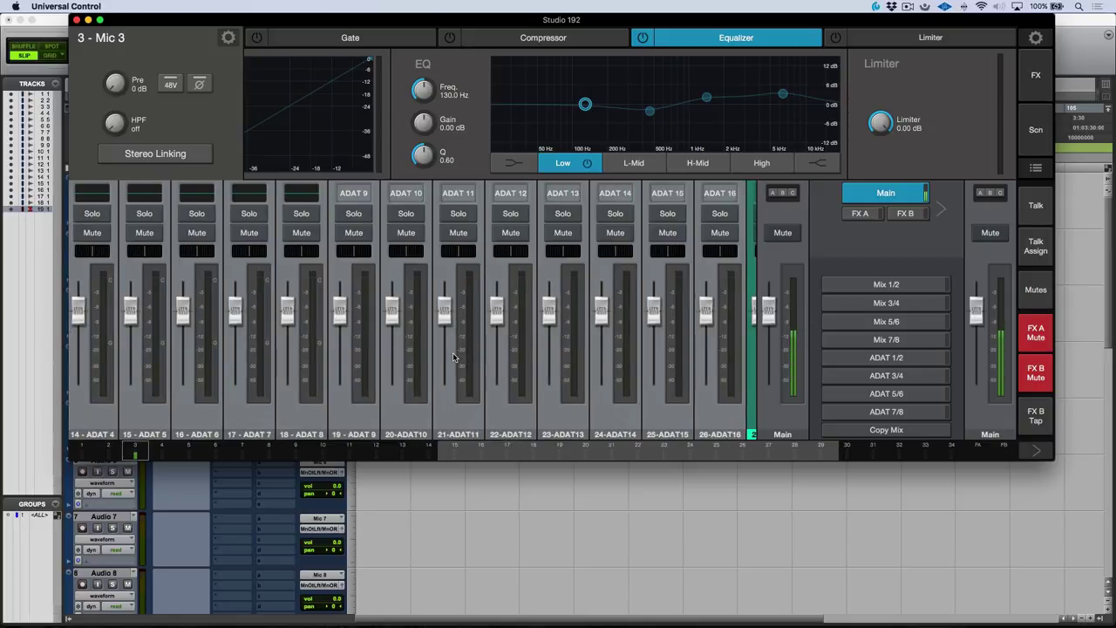
scroll(453, 353, left, 10)
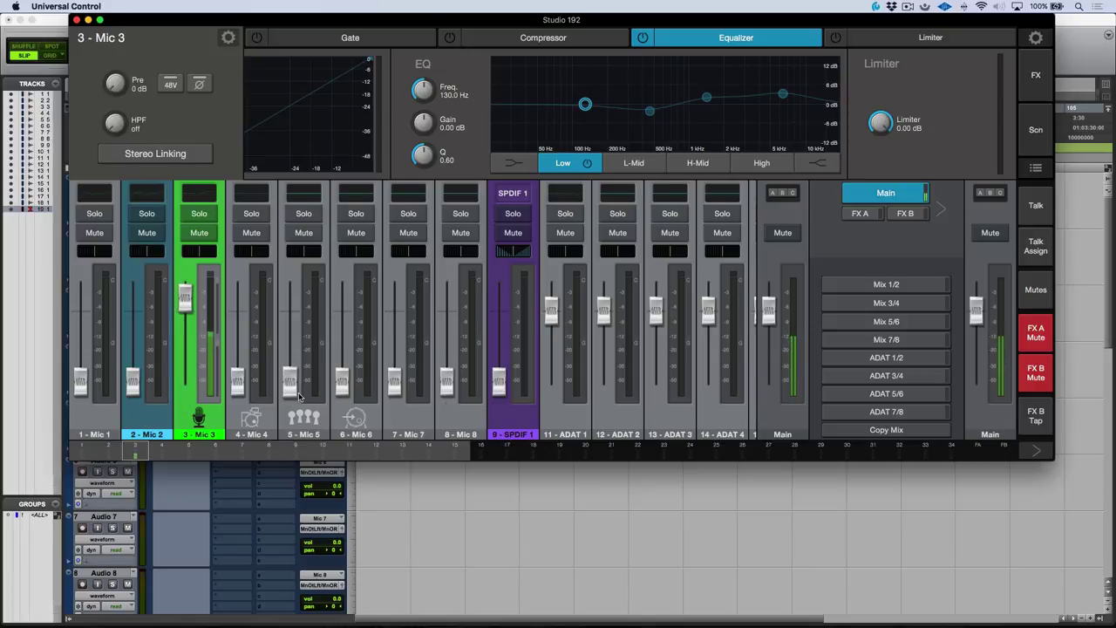
scroll(299, 397, right, 6)
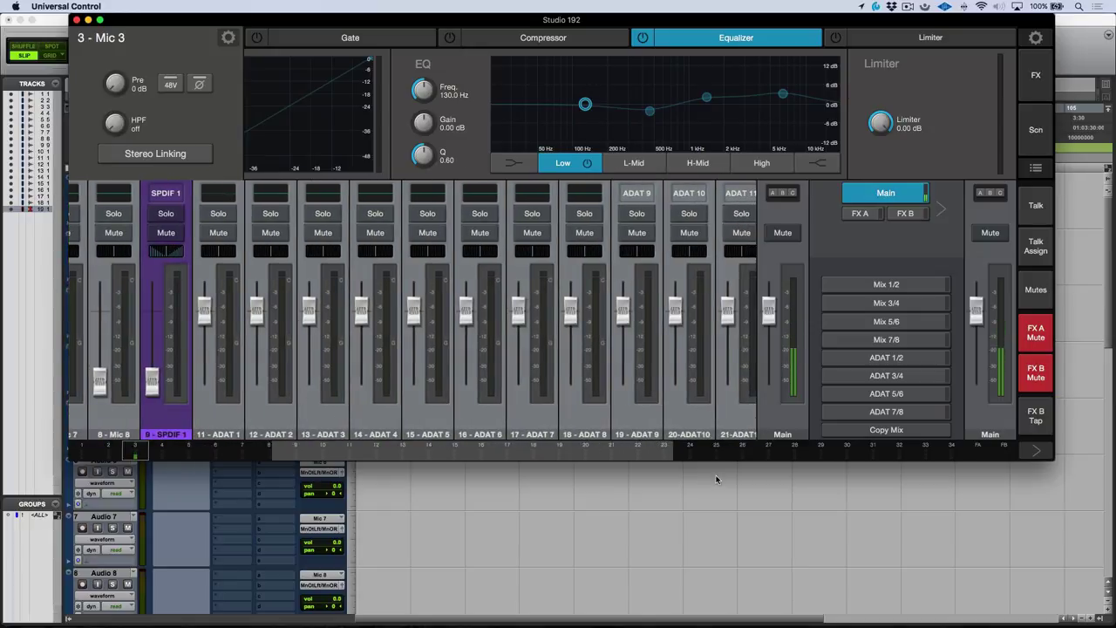
scroll(589, 409, right, 6)
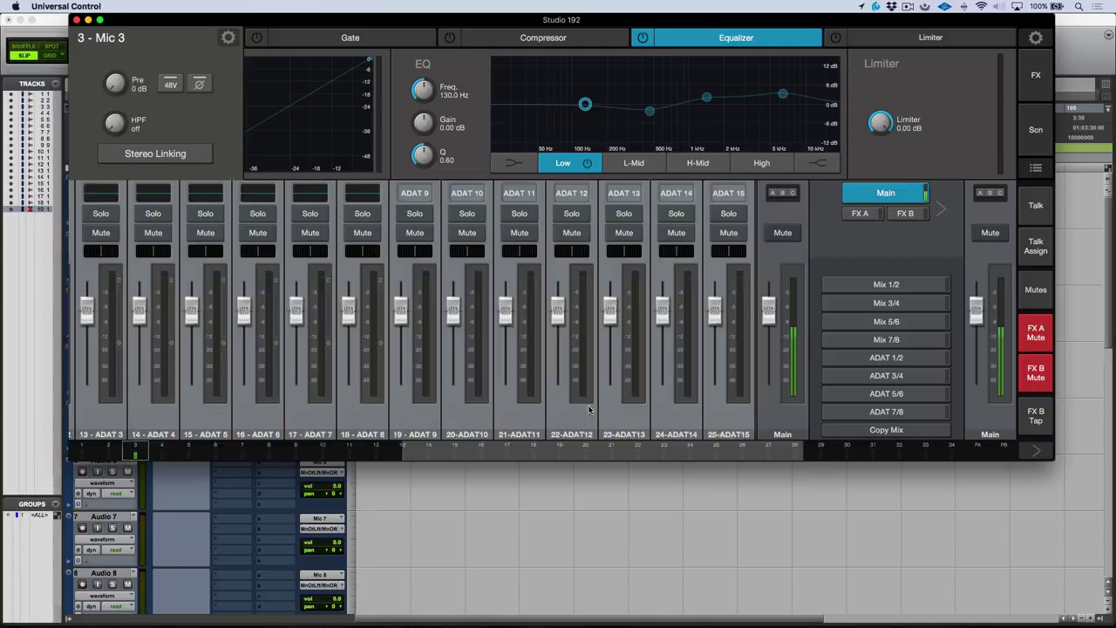
scroll(589, 410, right, 2)
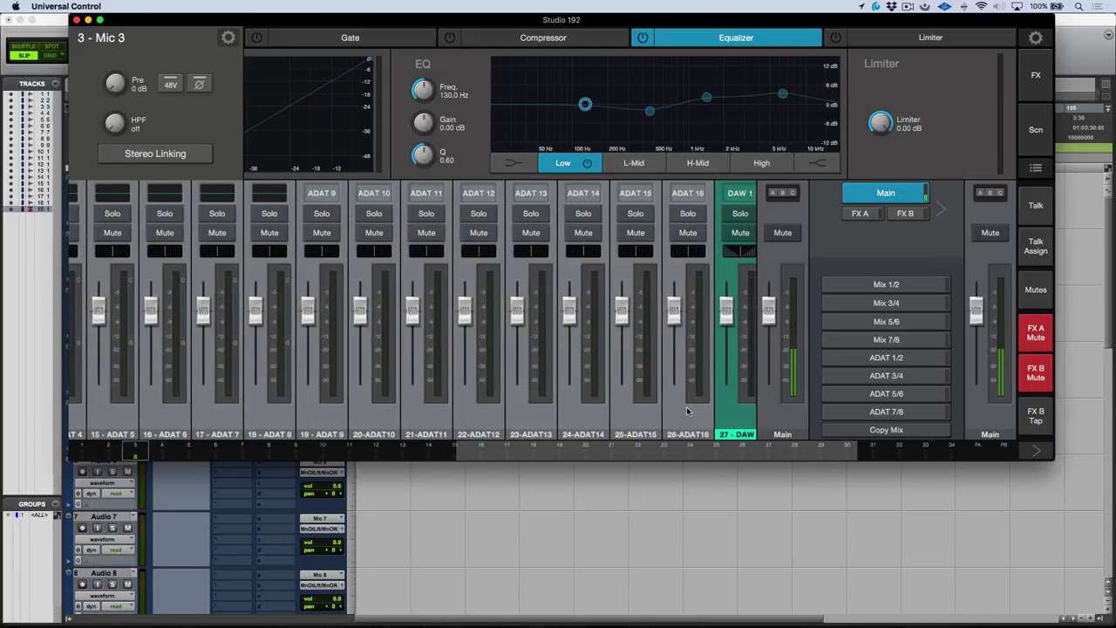
scroll(687, 411, right, 2)
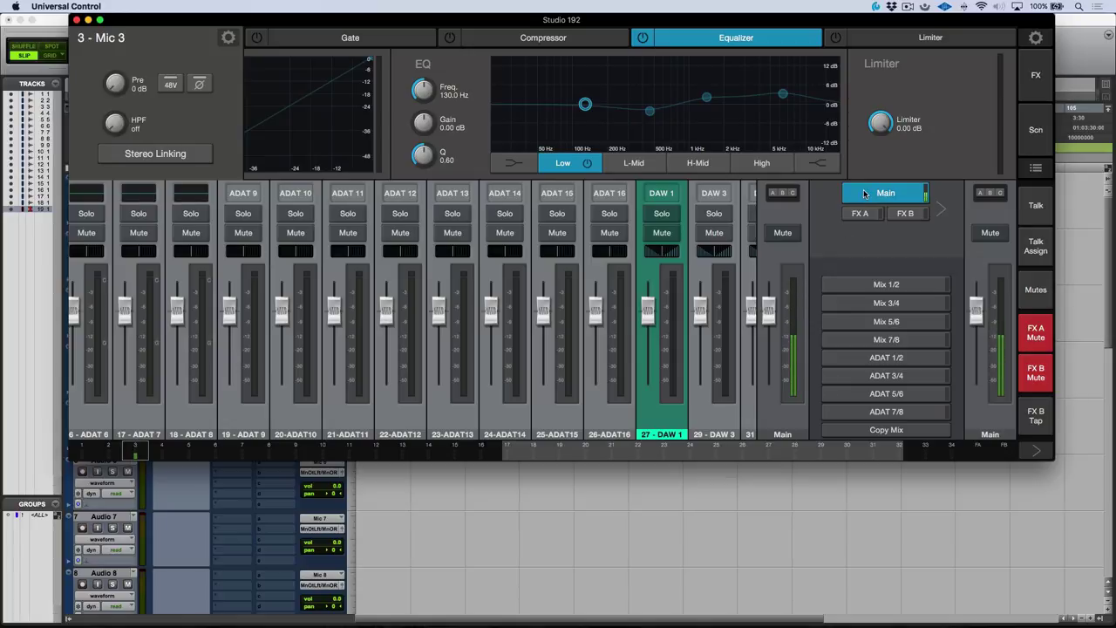
View the Mix 1/2, Mix 3/4 and Mix 7/8 monitor mixes in turn.
scroll(542, 412, left, 10)
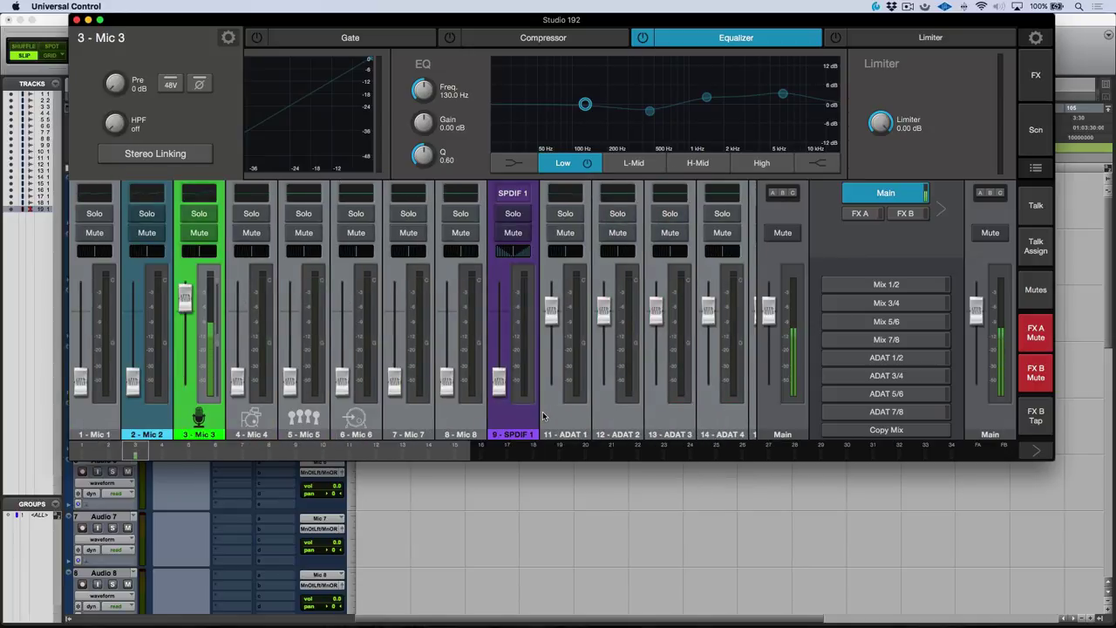
click(887, 285)
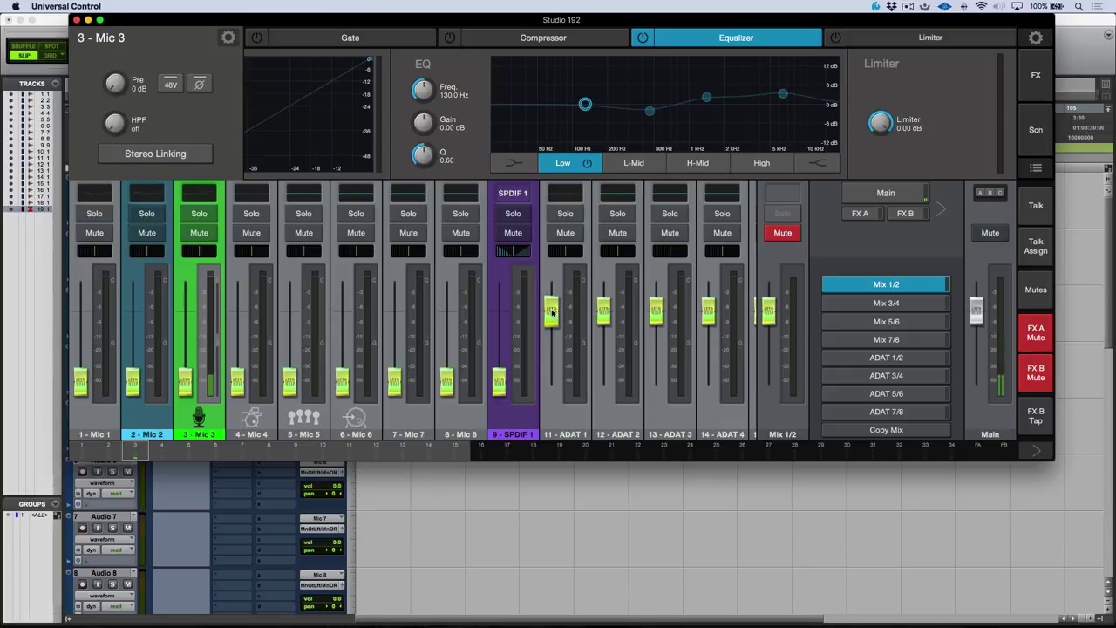
click(881, 305)
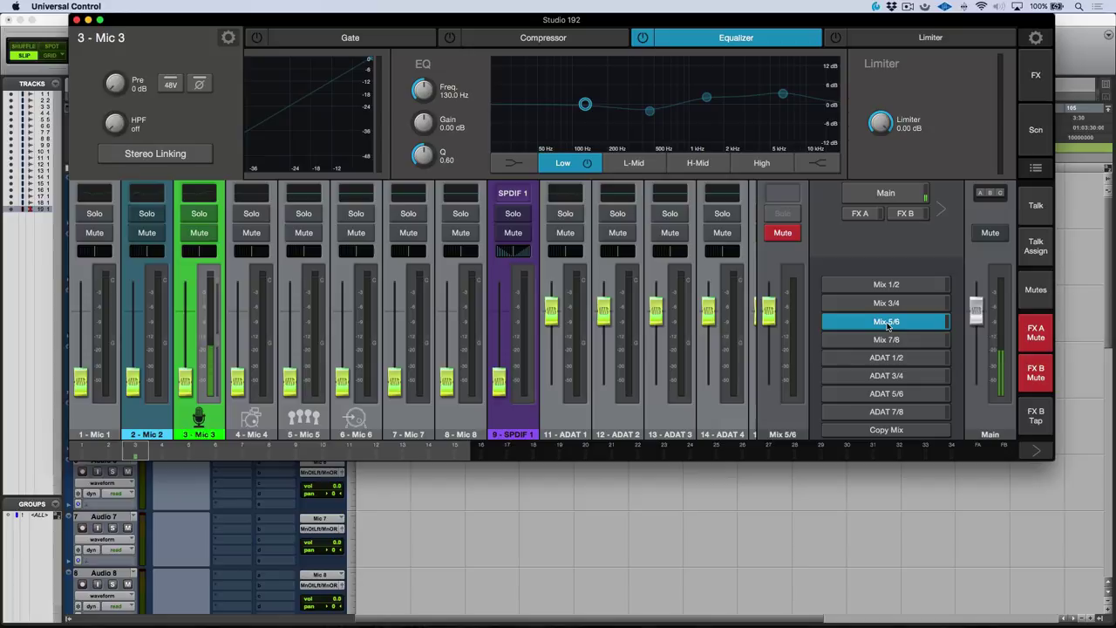
click(883, 341)
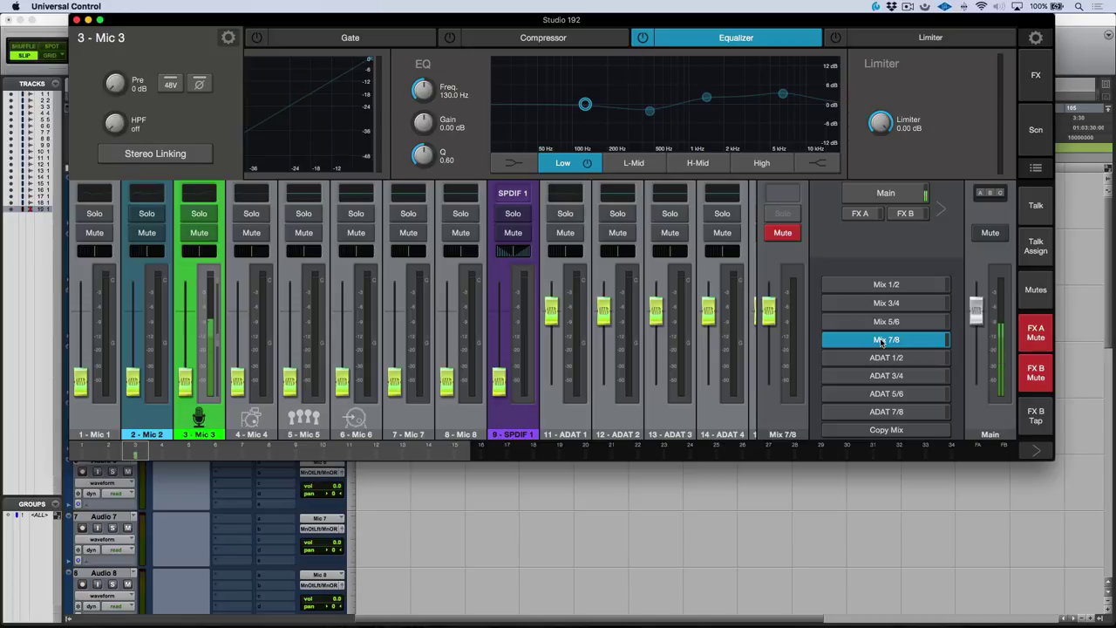
Keep Main Mix as the Headphone 1 source, then switch to Pro Tools.
click(983, 419)
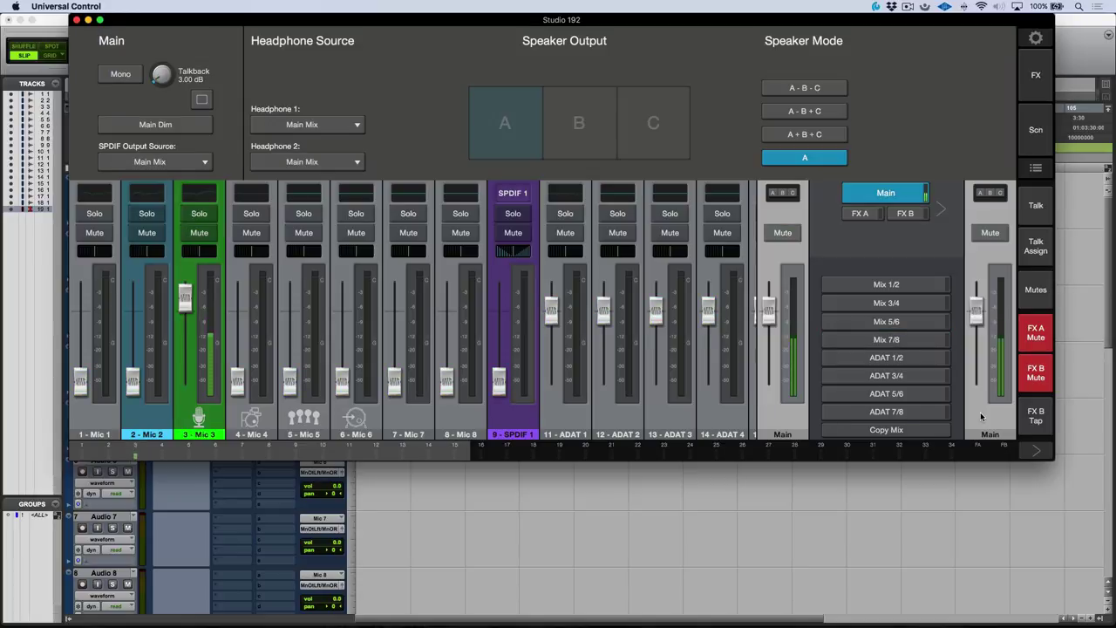
click(322, 127)
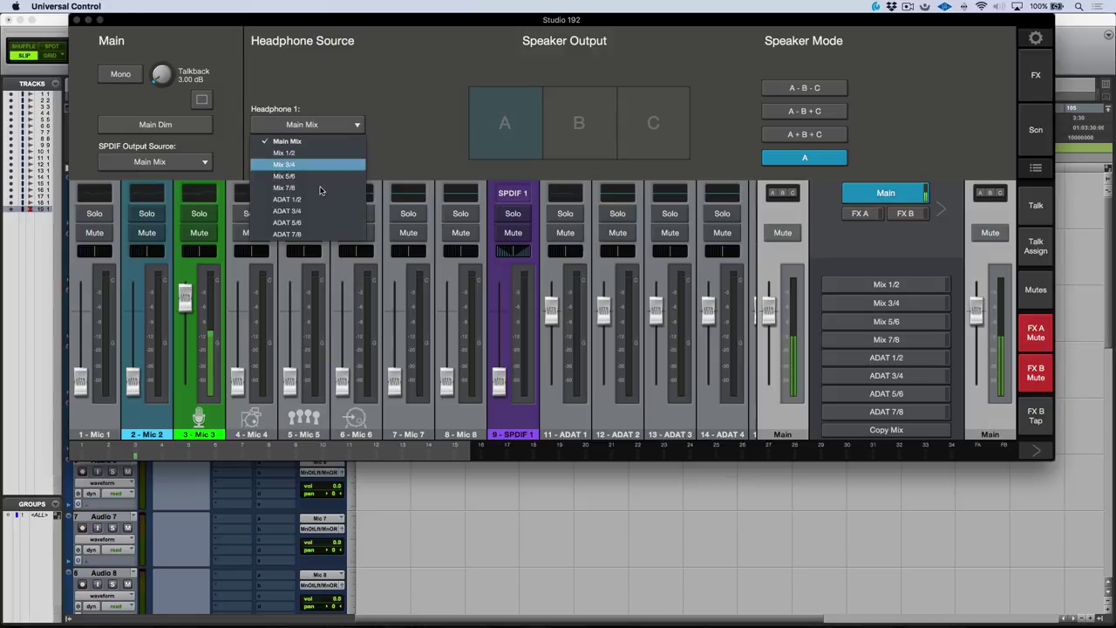
click(305, 140)
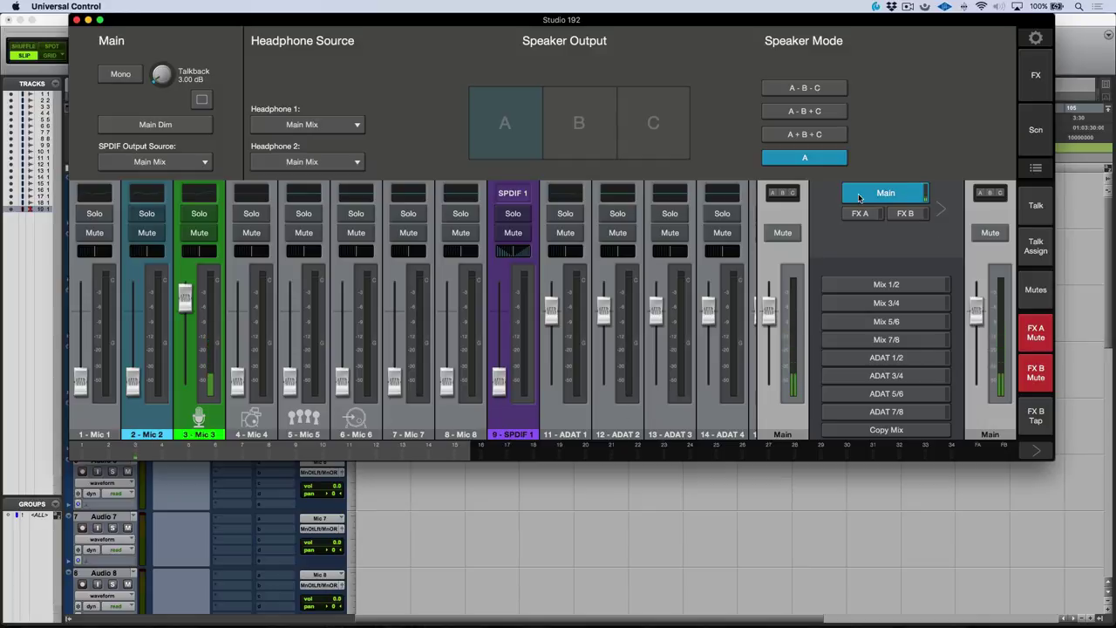
key(super+Tab)
key(super+Tab)
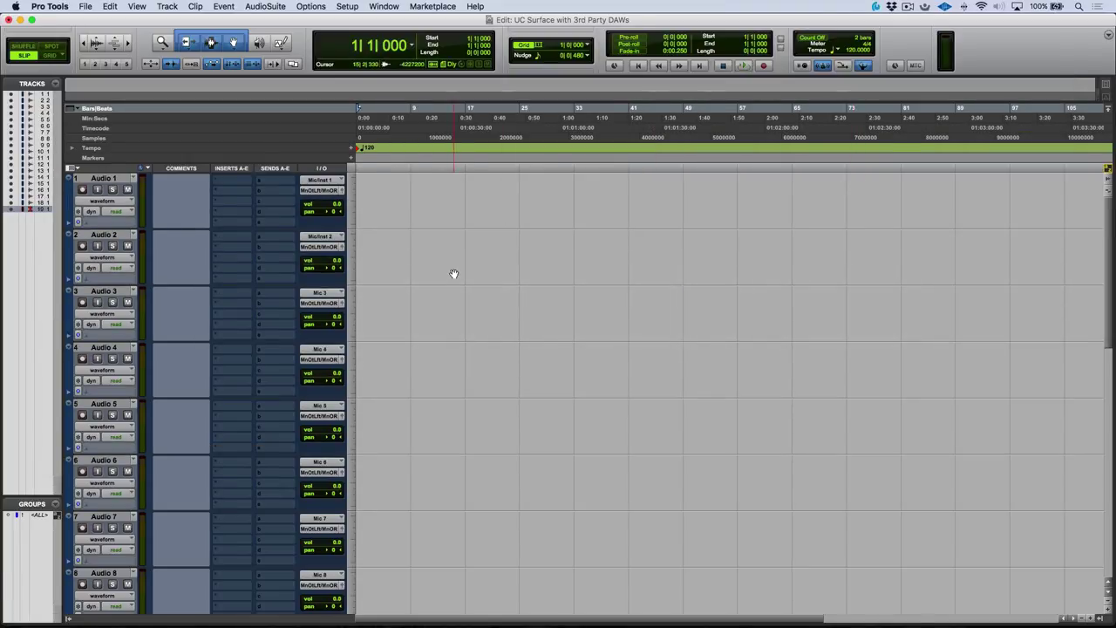
Show Pro Tools' Mix window, selecting Mic 3's channel in Universal Control along the way.
key(super+equal)
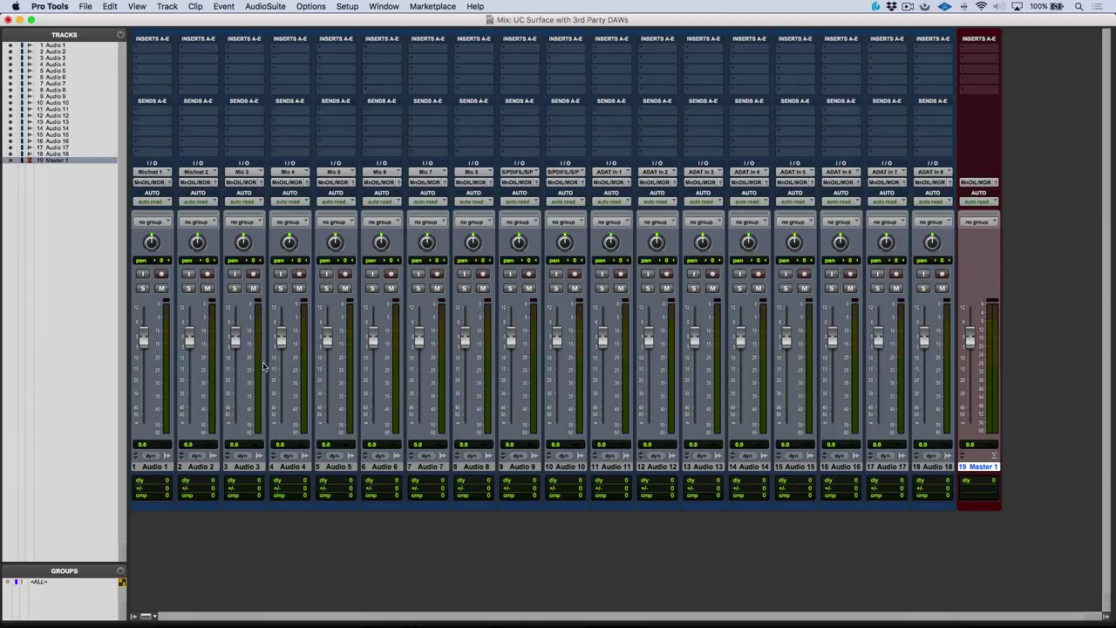
key(super+Tab)
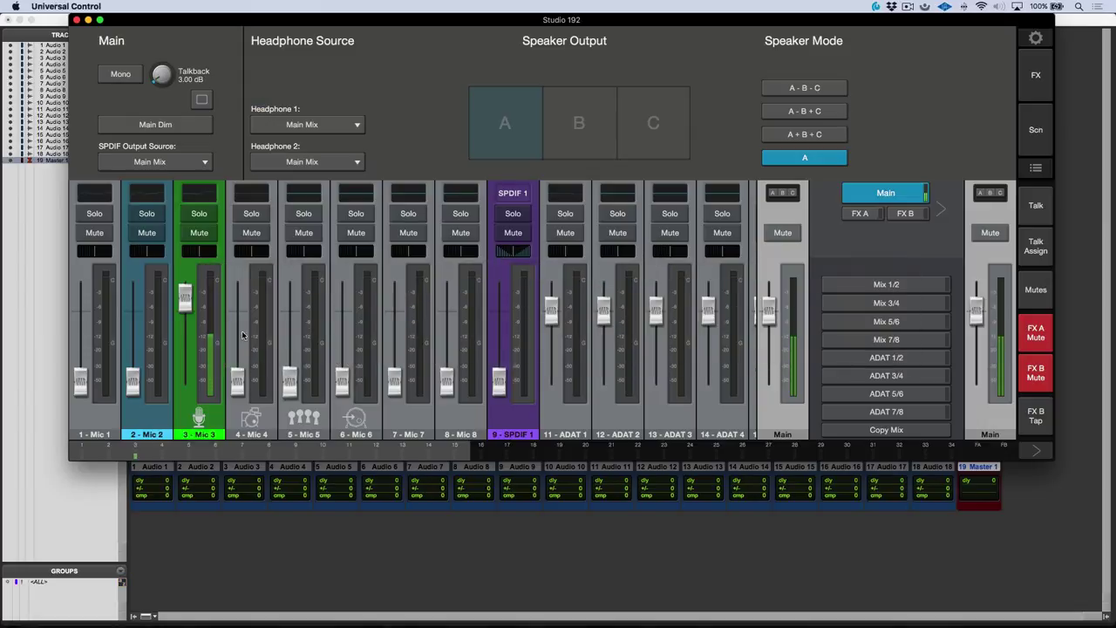
click(215, 425)
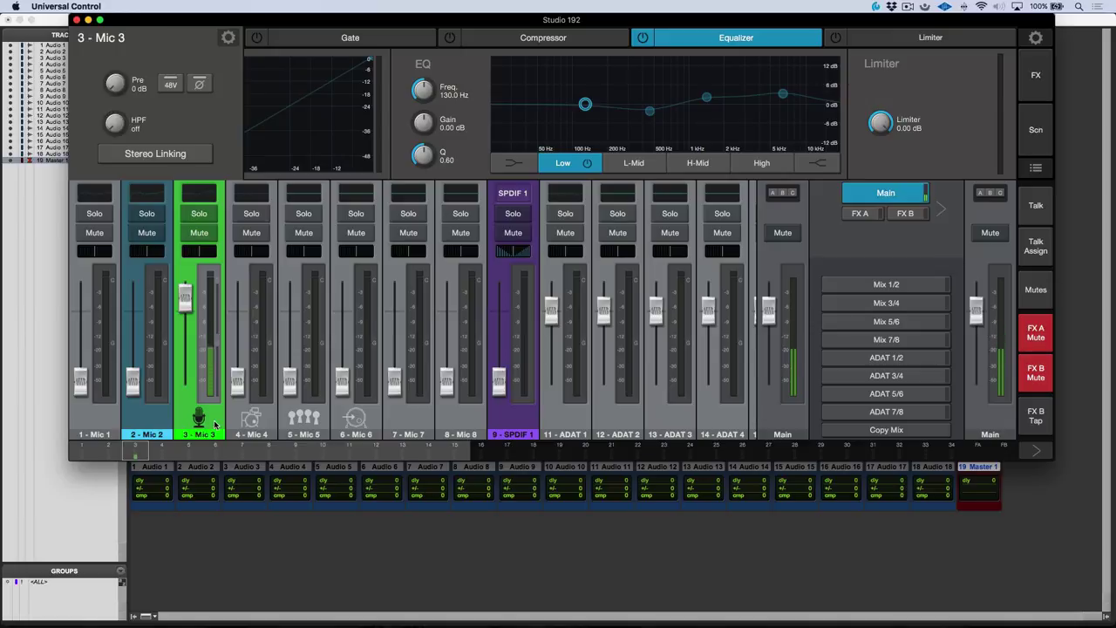
key(super+Tab)
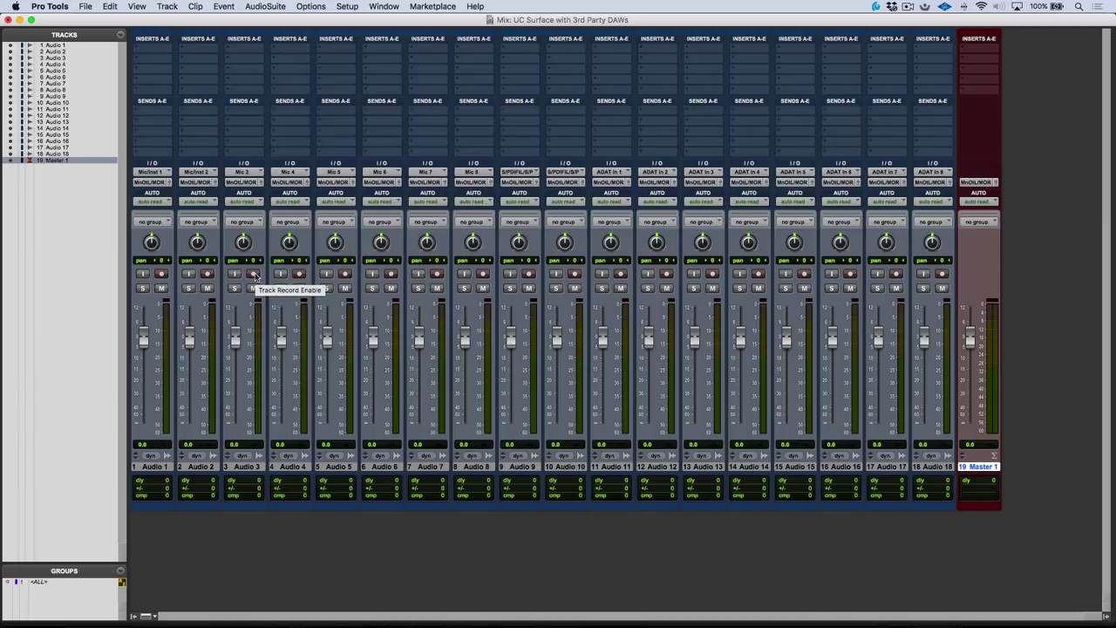
Check the 1024-sample H/W buffer in Playback Engine and record-enable Audio 3.
click(347, 6)
click(366, 33)
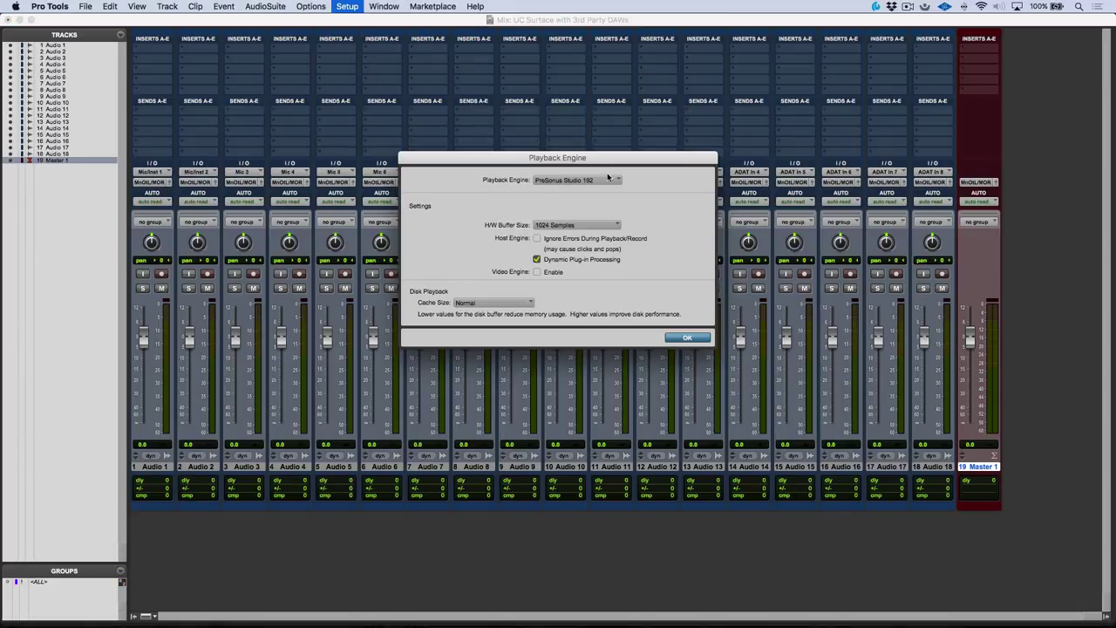
click(689, 339)
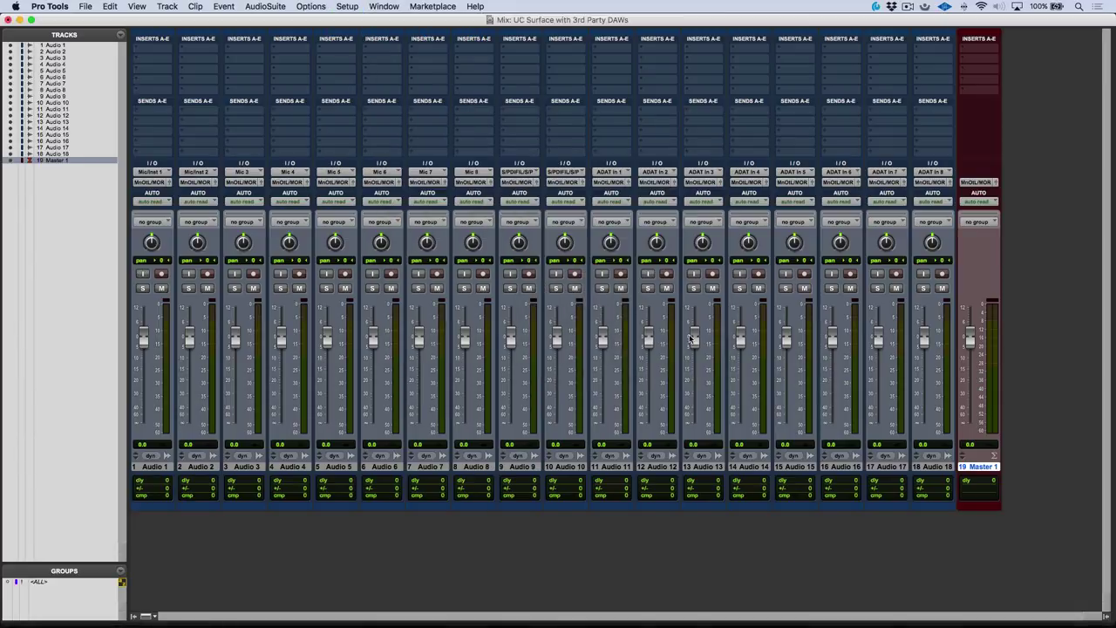
click(253, 274)
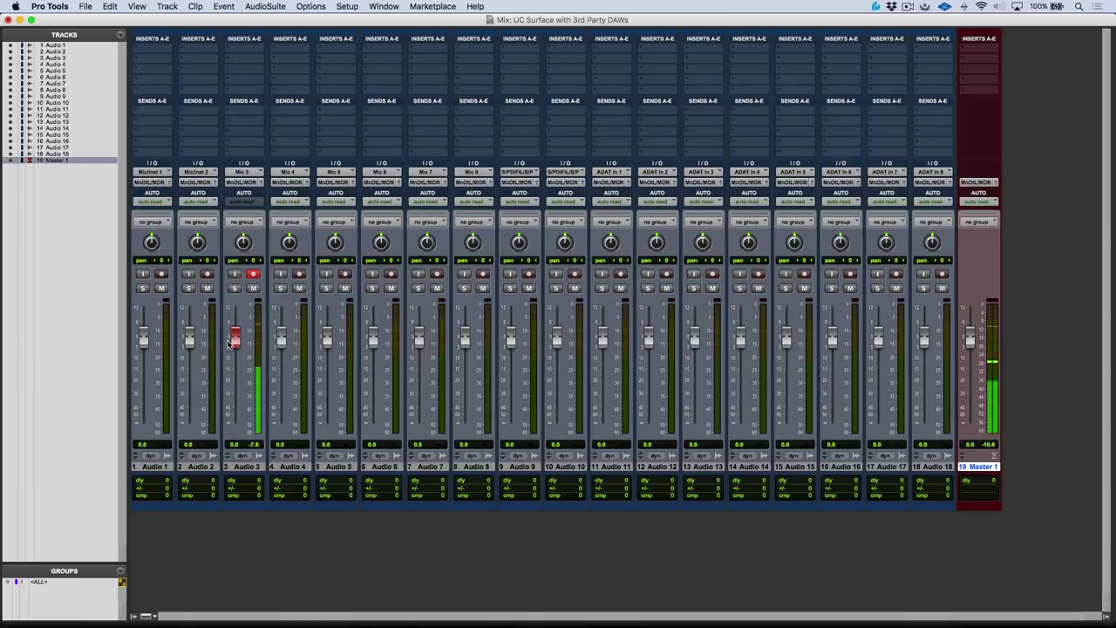
Recheck the Playback Engine buffer size and take Audio 3 out of record-ready.
key(super+Tab)
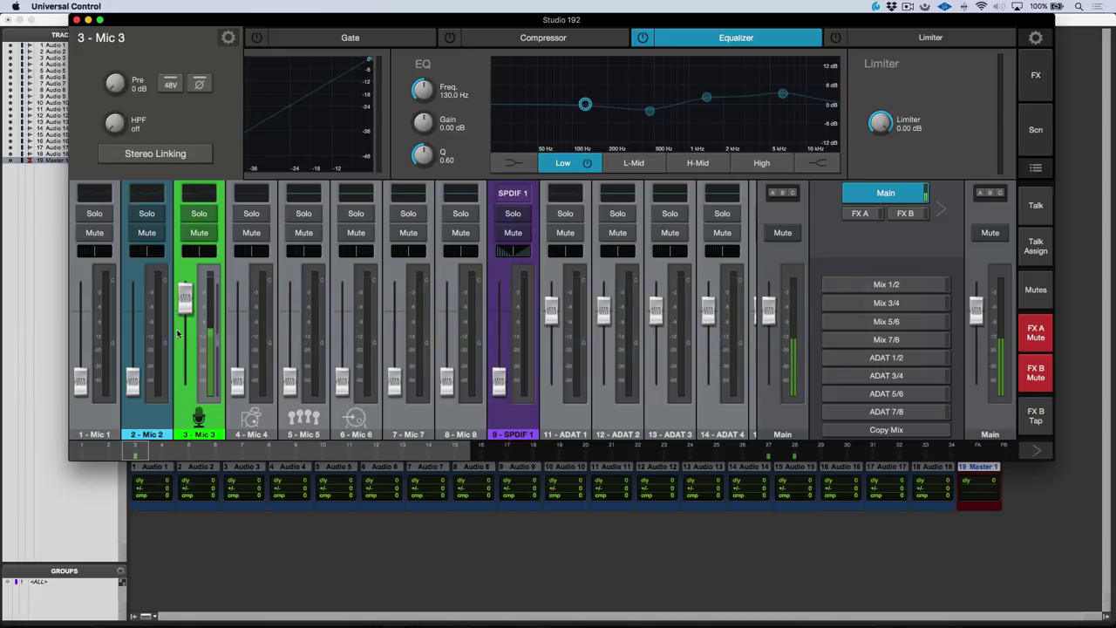
key(super+Tab)
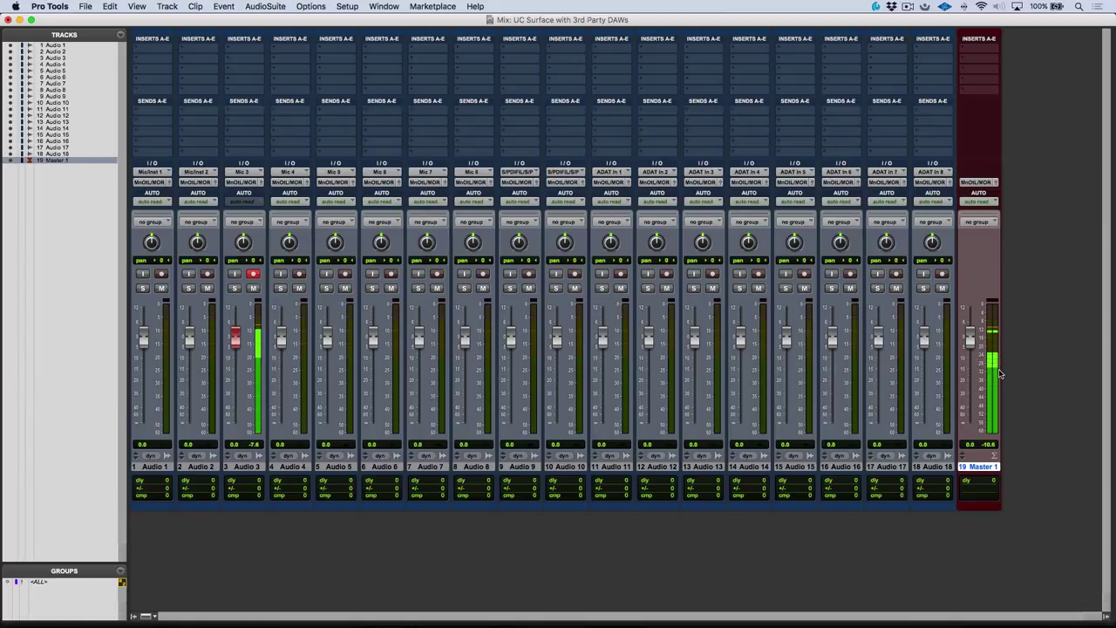
click(347, 8)
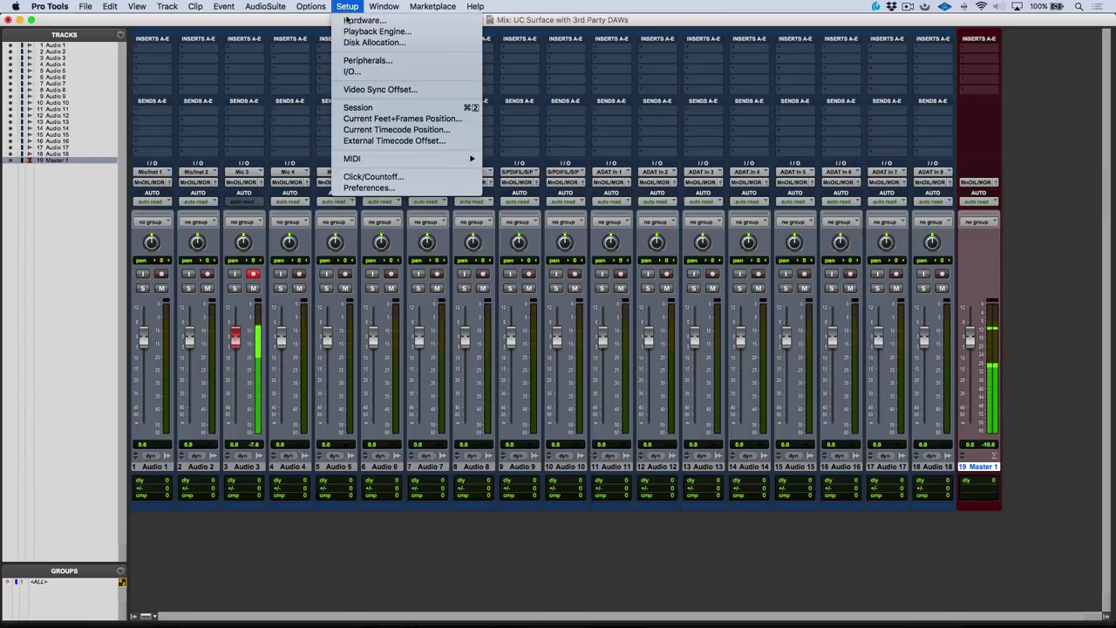
click(357, 31)
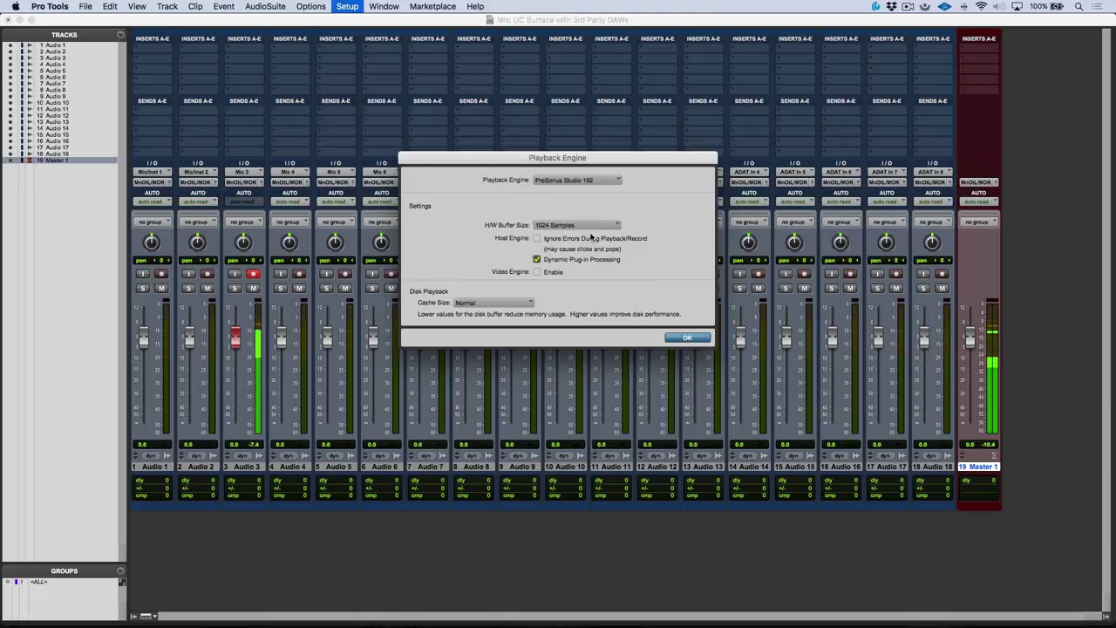
click(687, 338)
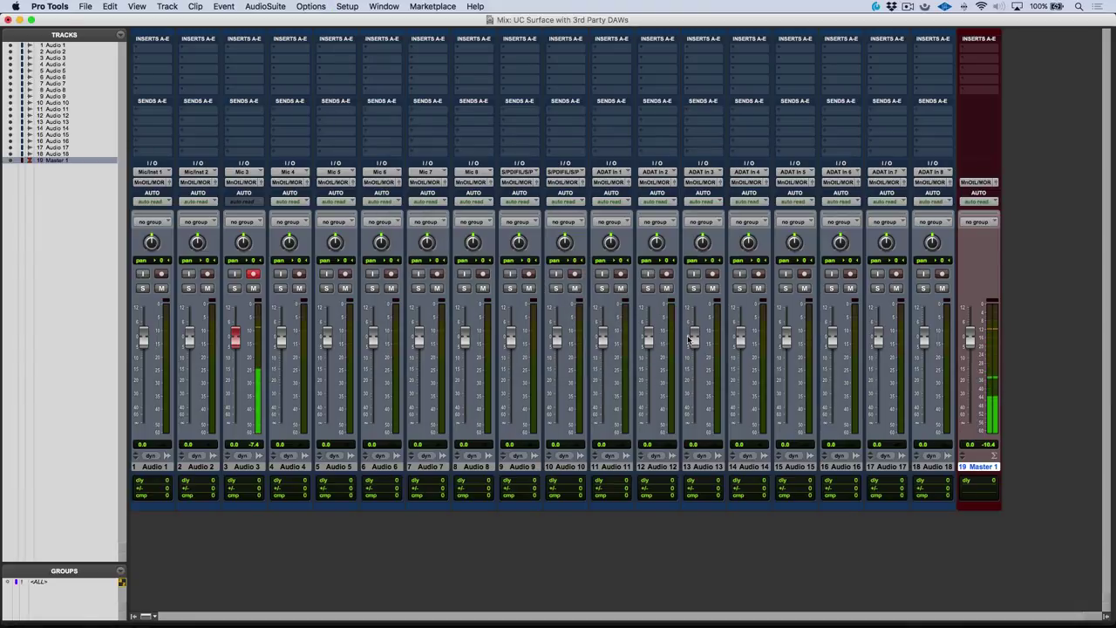
click(254, 274)
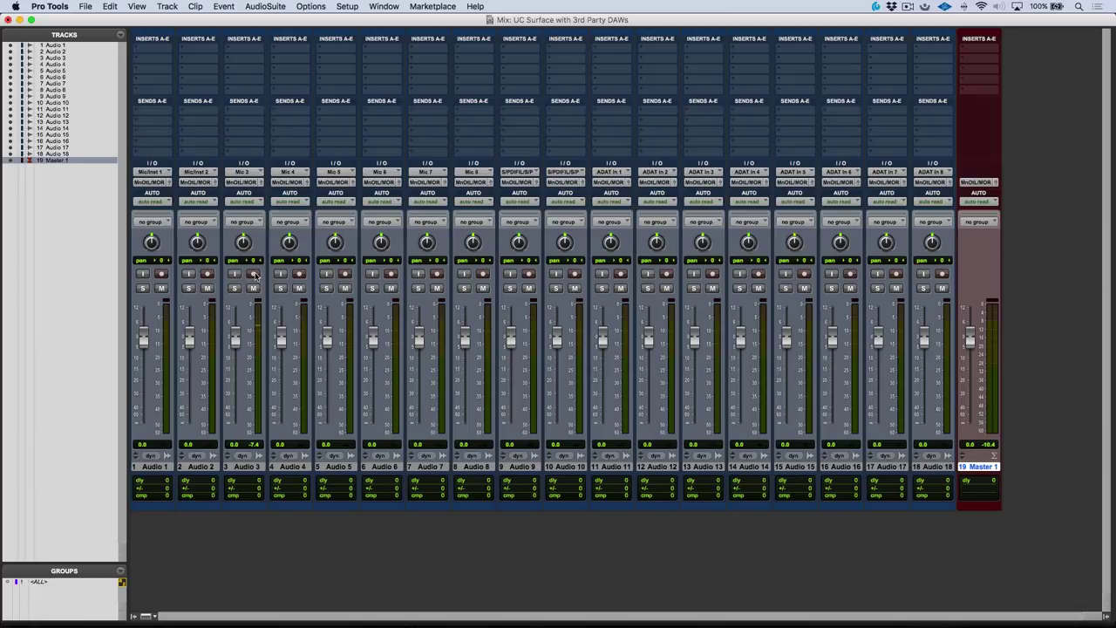
Toggle Options > Low Latency Monitoring twice around re-arming Audio 3 for recording.
click(313, 7)
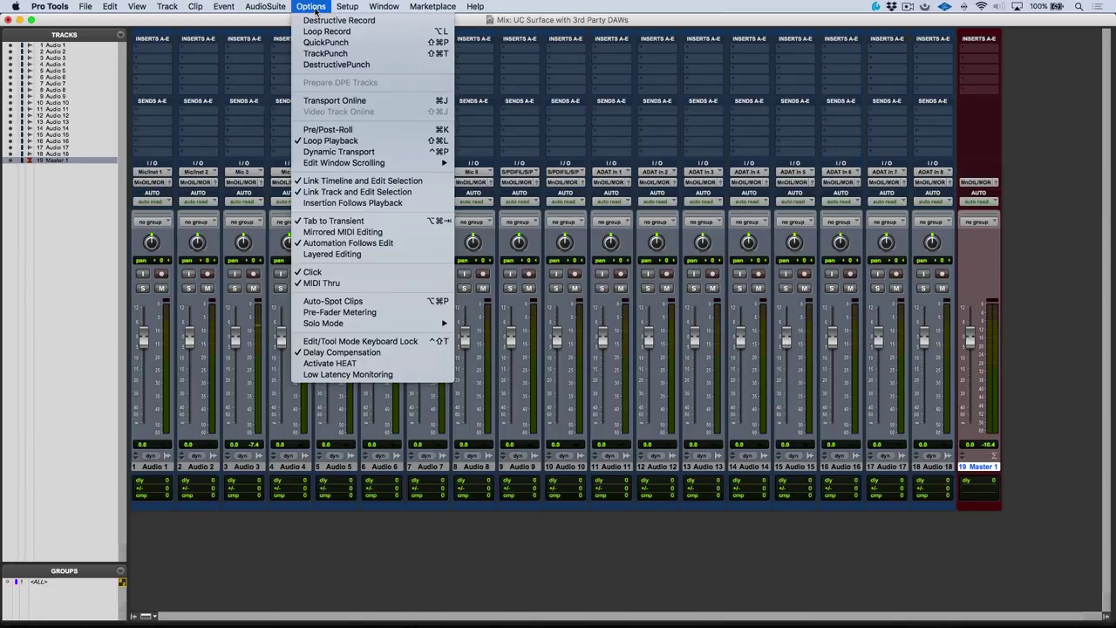
click(378, 374)
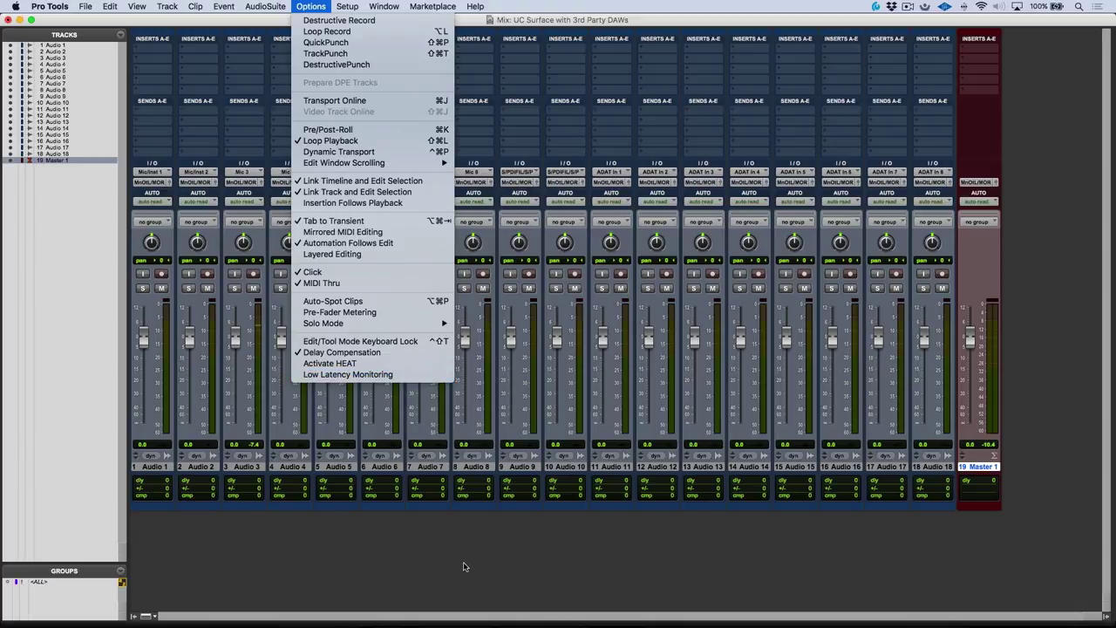
click(254, 275)
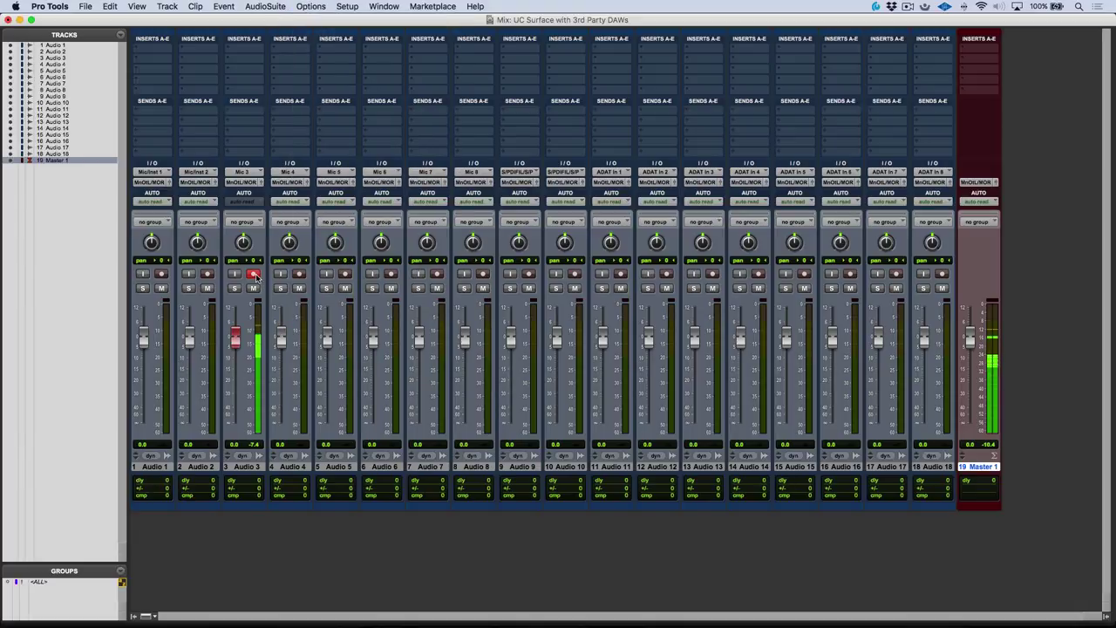
click(316, 7)
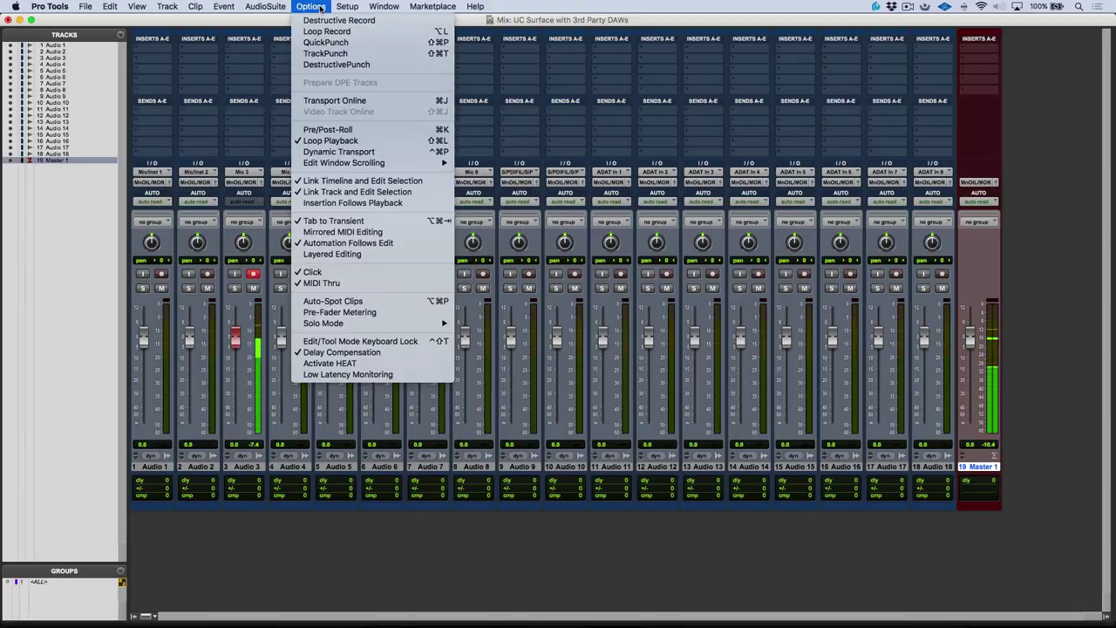
click(379, 376)
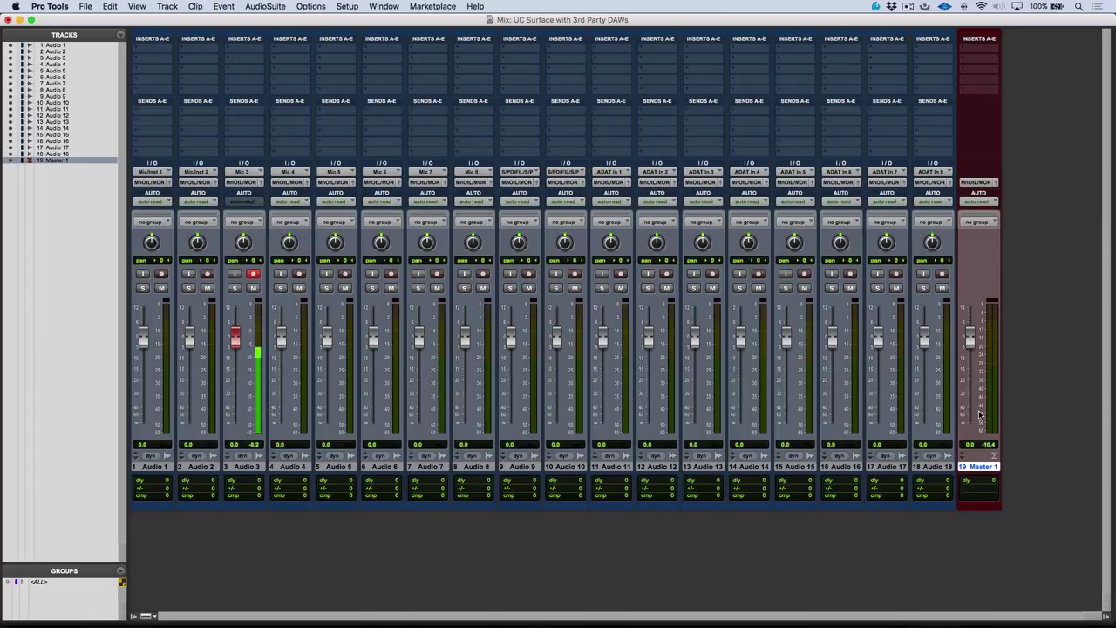
key(super+Tab)
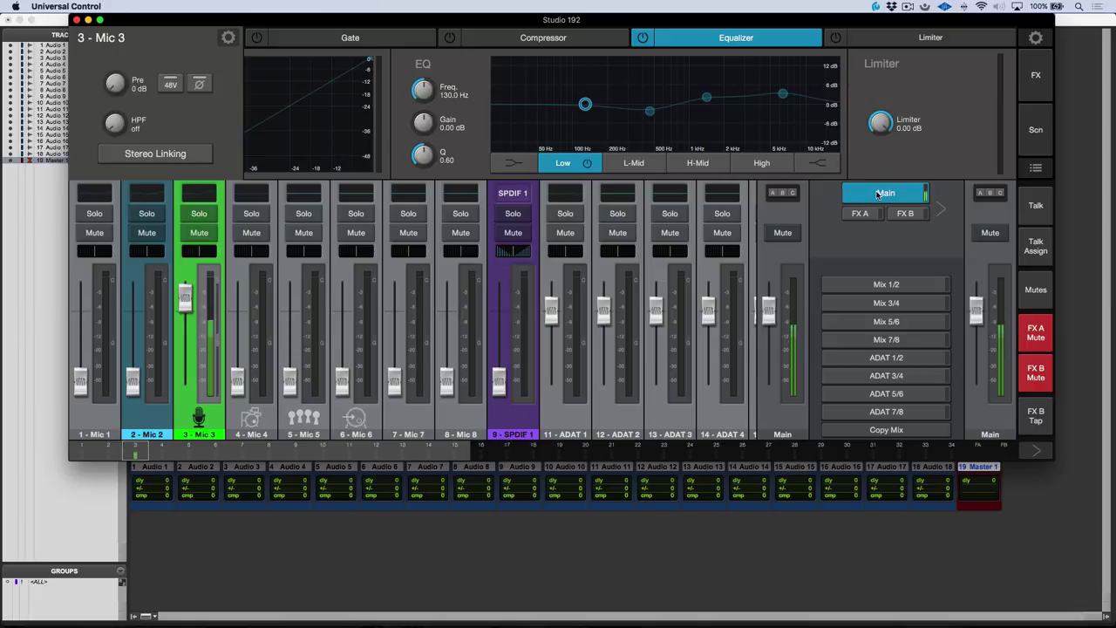
In Pro Tools' Edit window, zoom in and record a new take on Audio 3.
key(super+Tab)
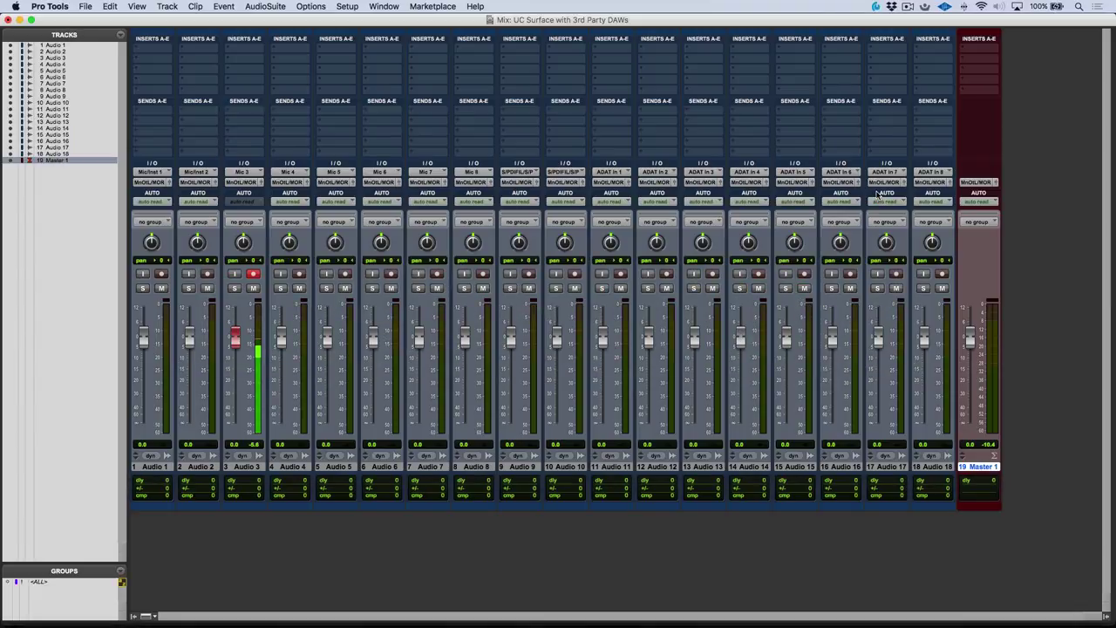
key(super+equal)
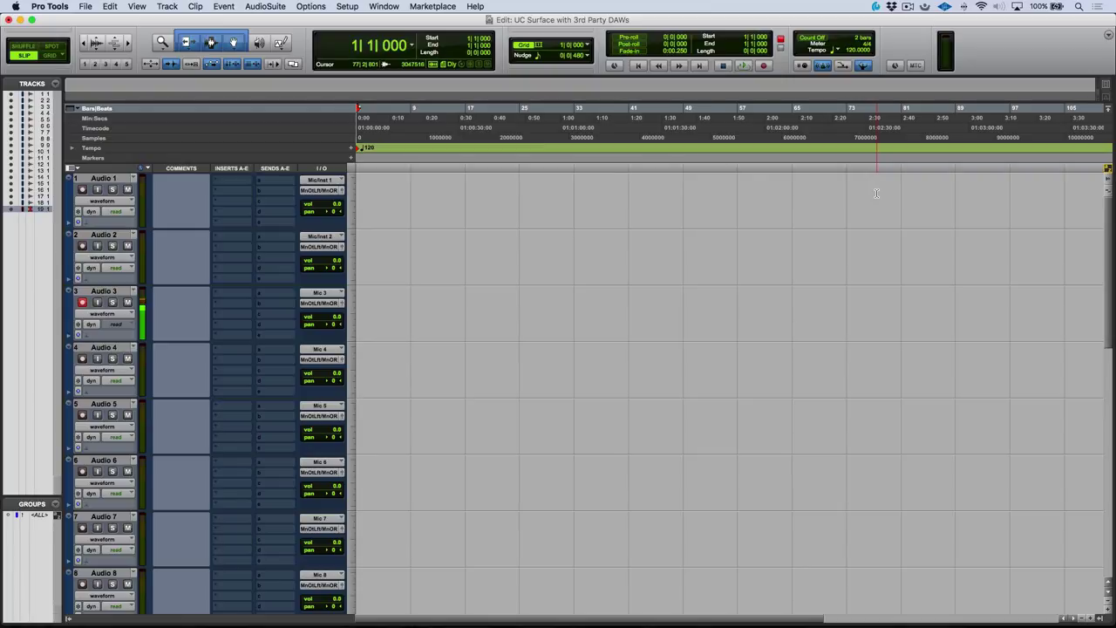
key(super+bracketright)
key(super+bracketright)
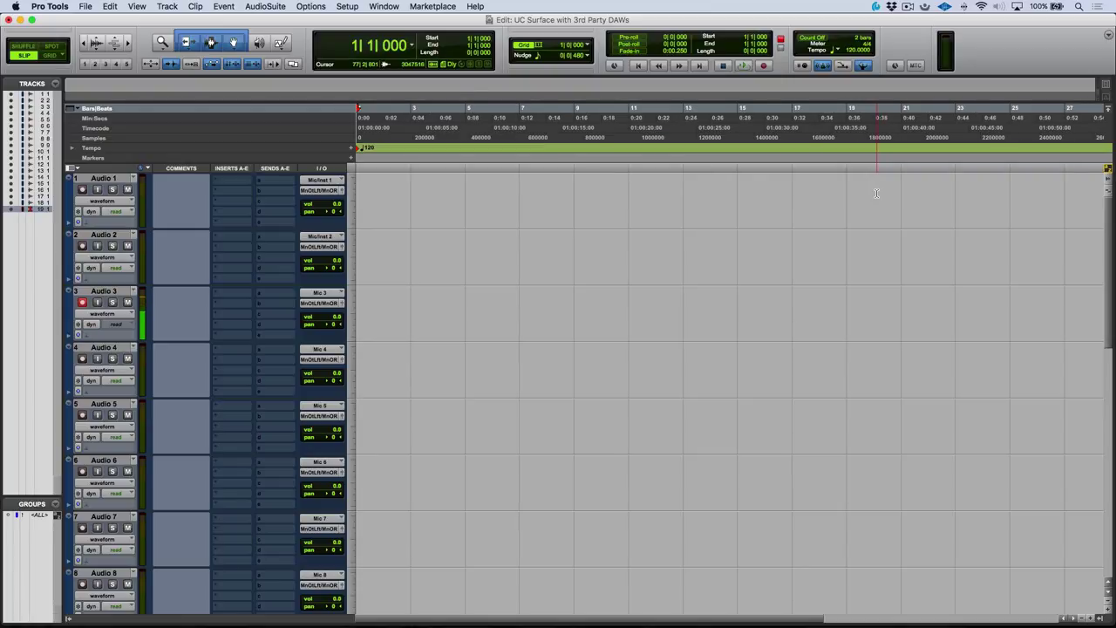
key(super+space)
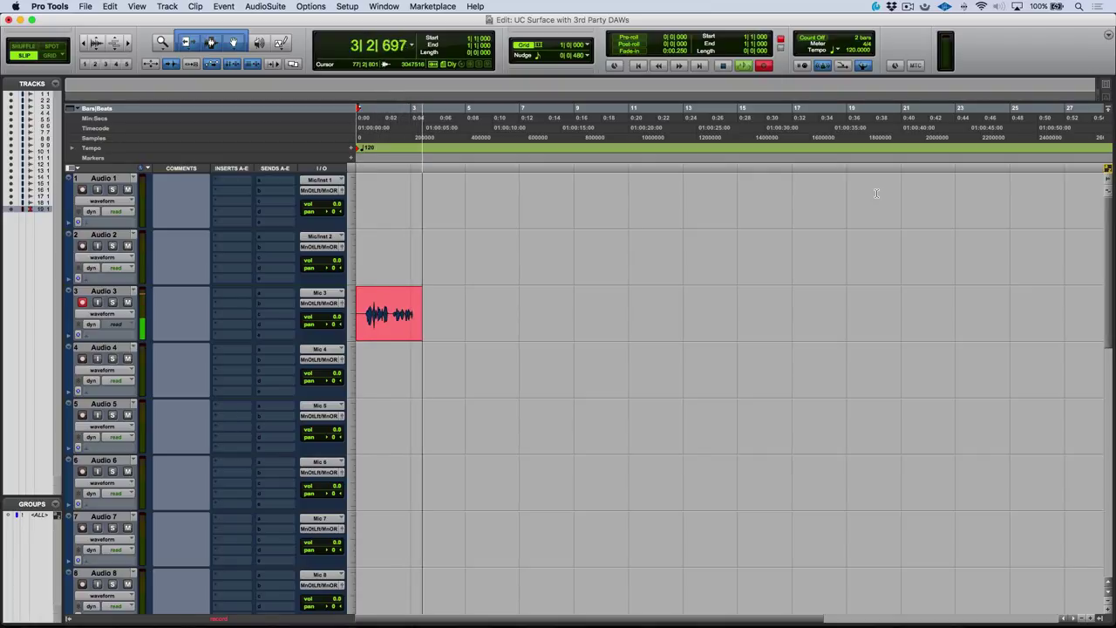
key(super+Tab)
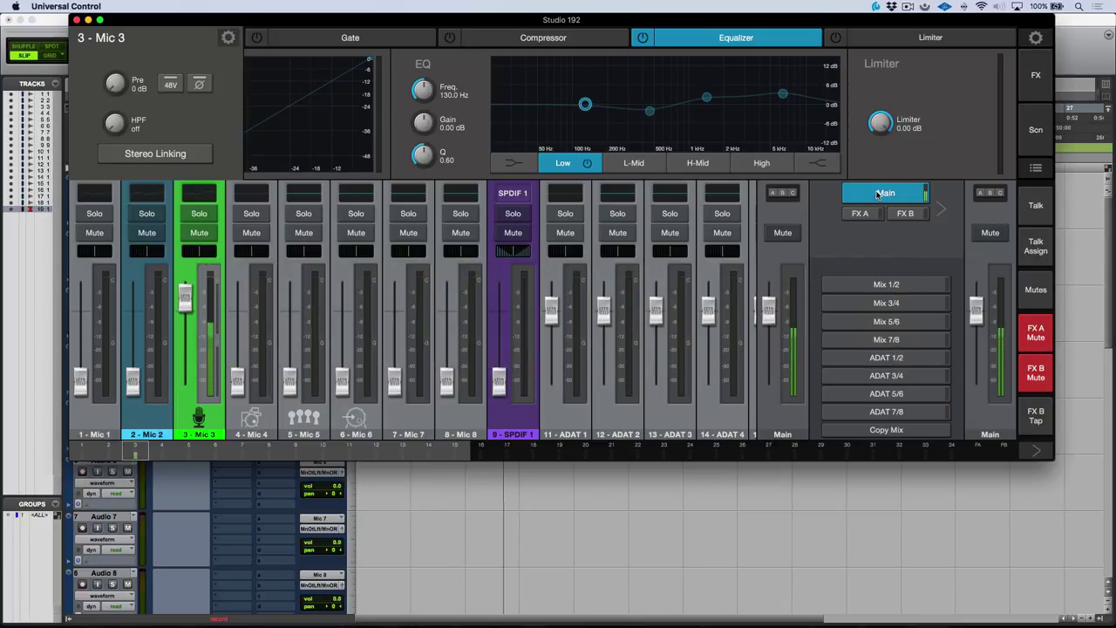
key(super+Tab)
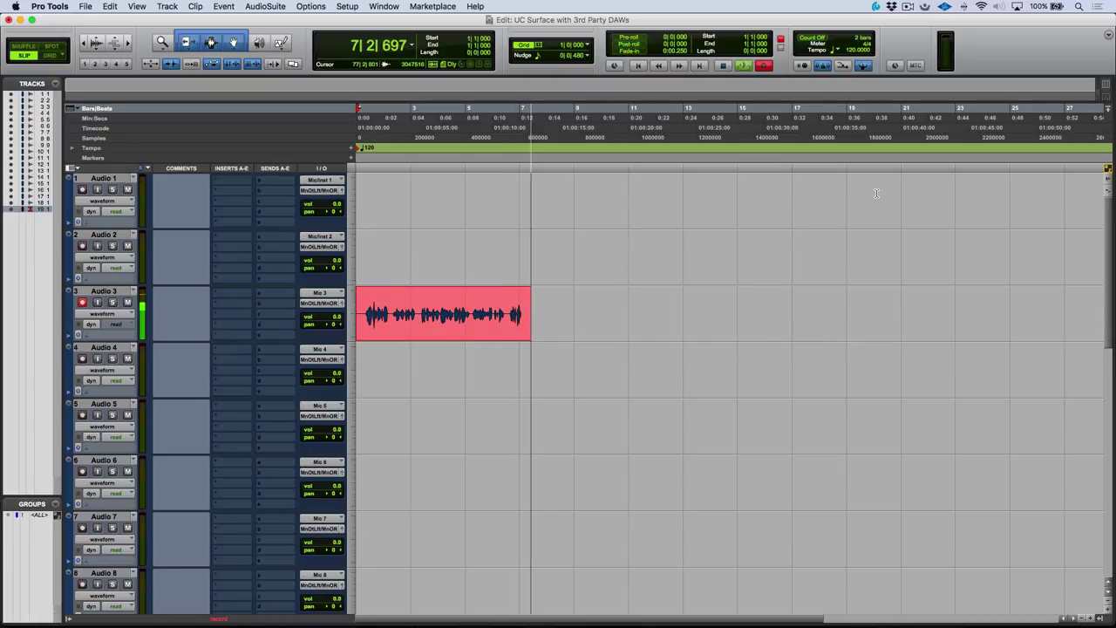
key(space)
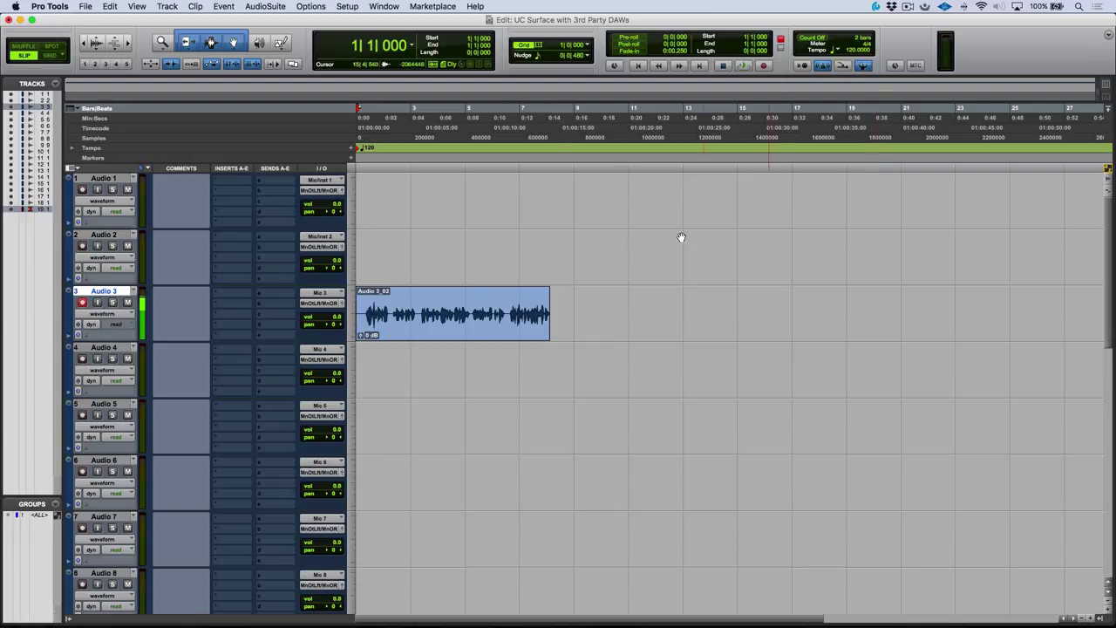
Zoom to the Audio 3_02 clip, re-arm Audio 3, and play the take back.
click(463, 331)
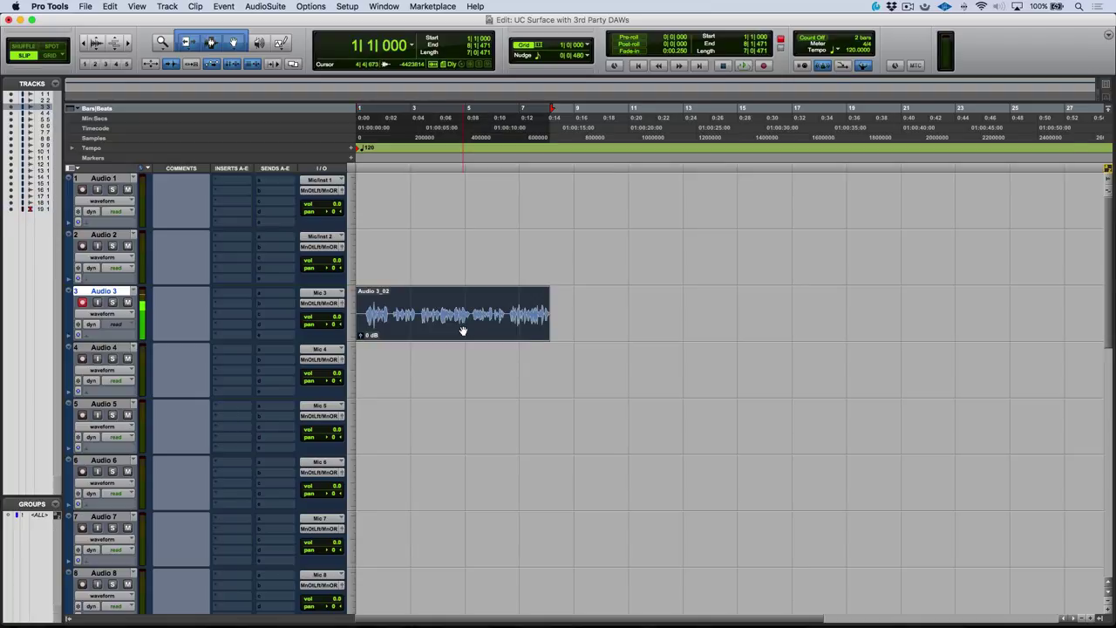
key(alt+f)
key(shift+r)
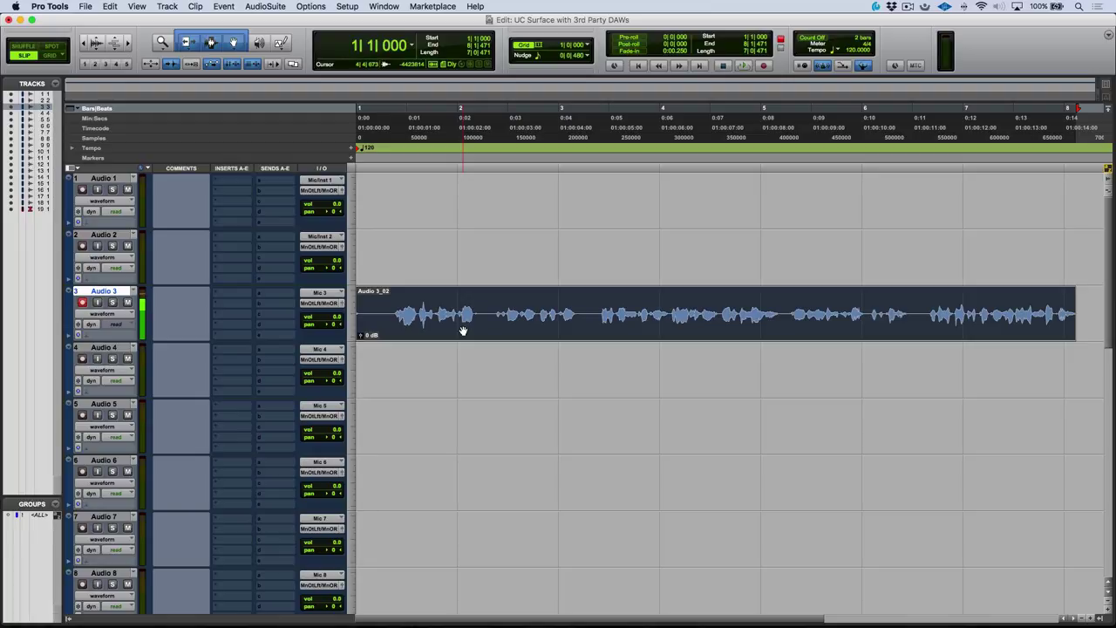
key(super+Tab)
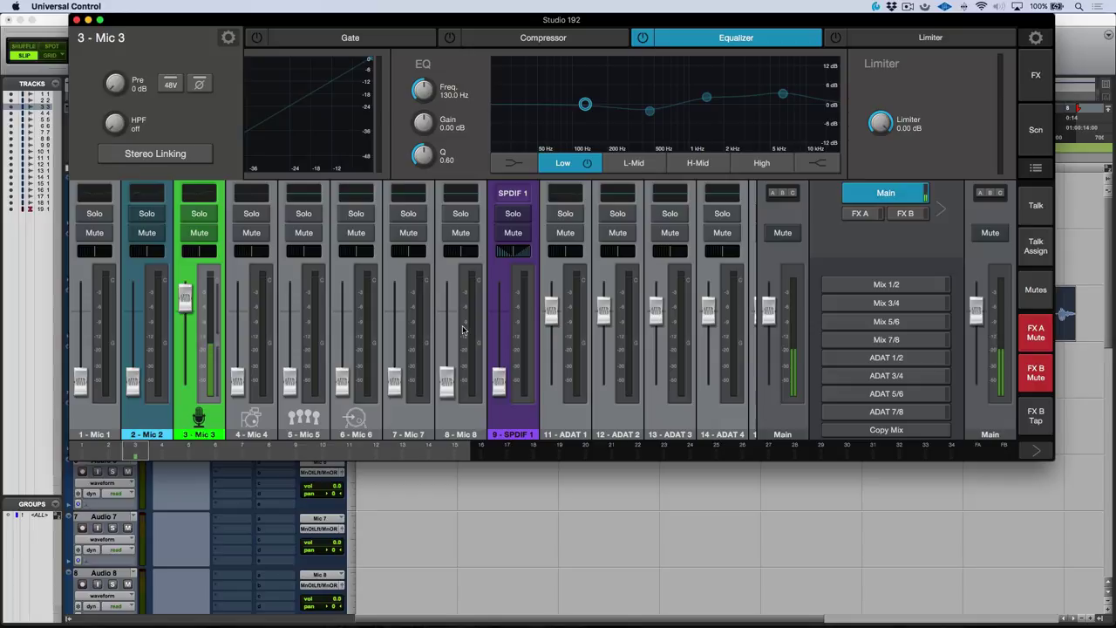
key(super+Tab)
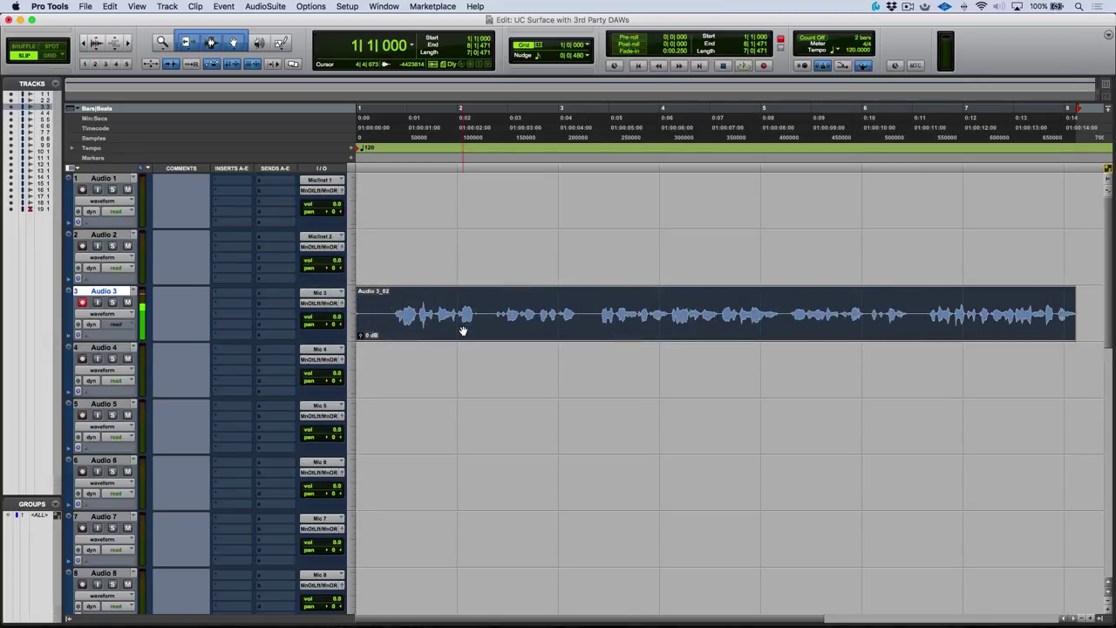
key(space)
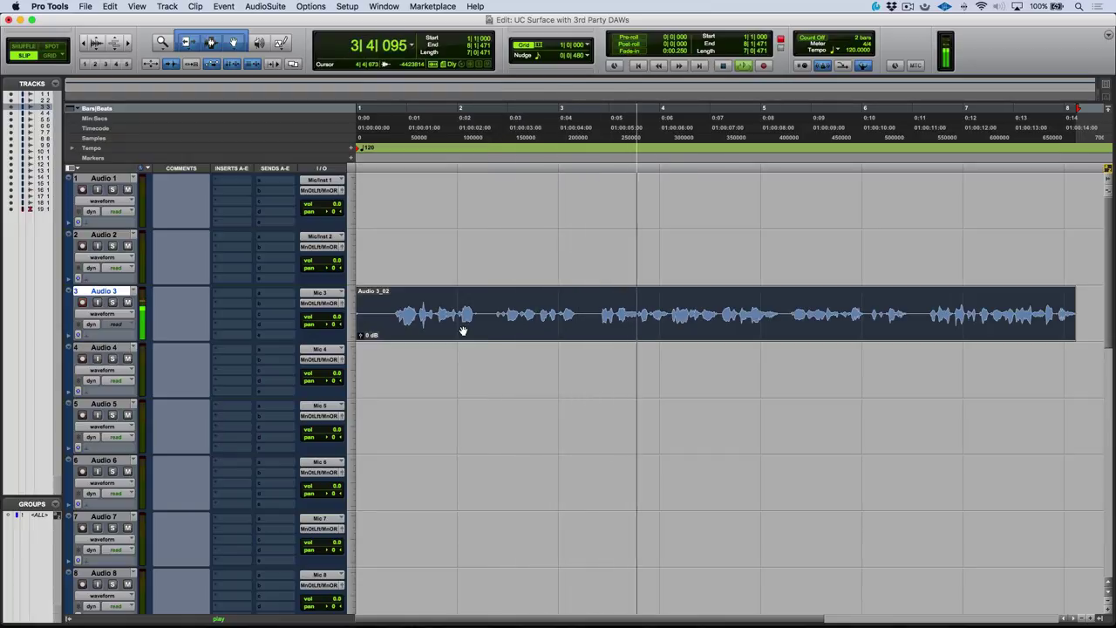
key(space)
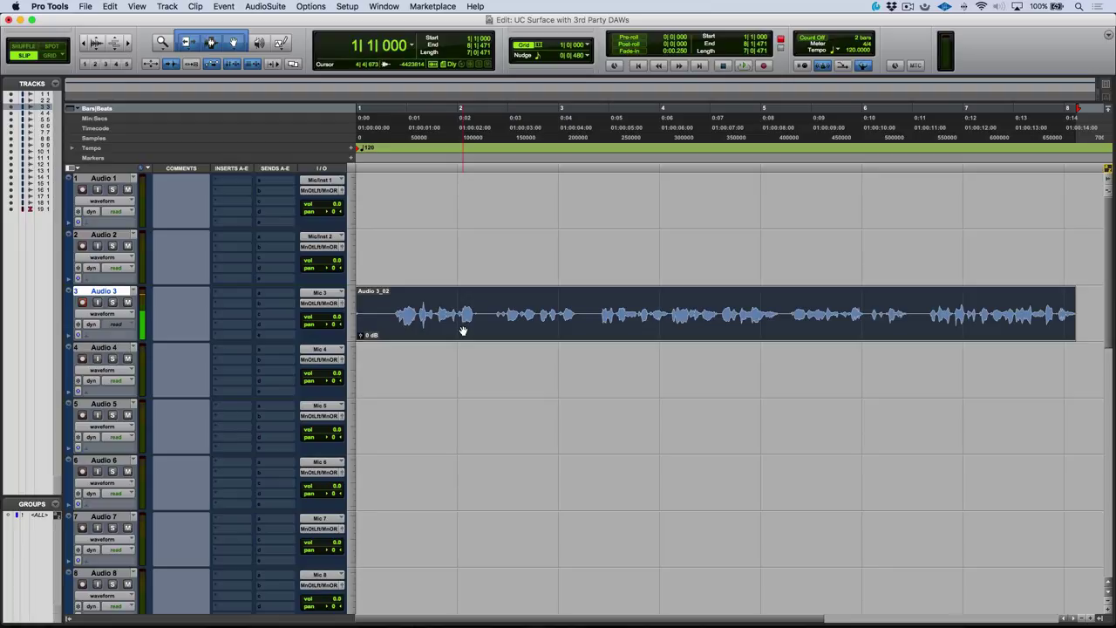
key(super+Tab)
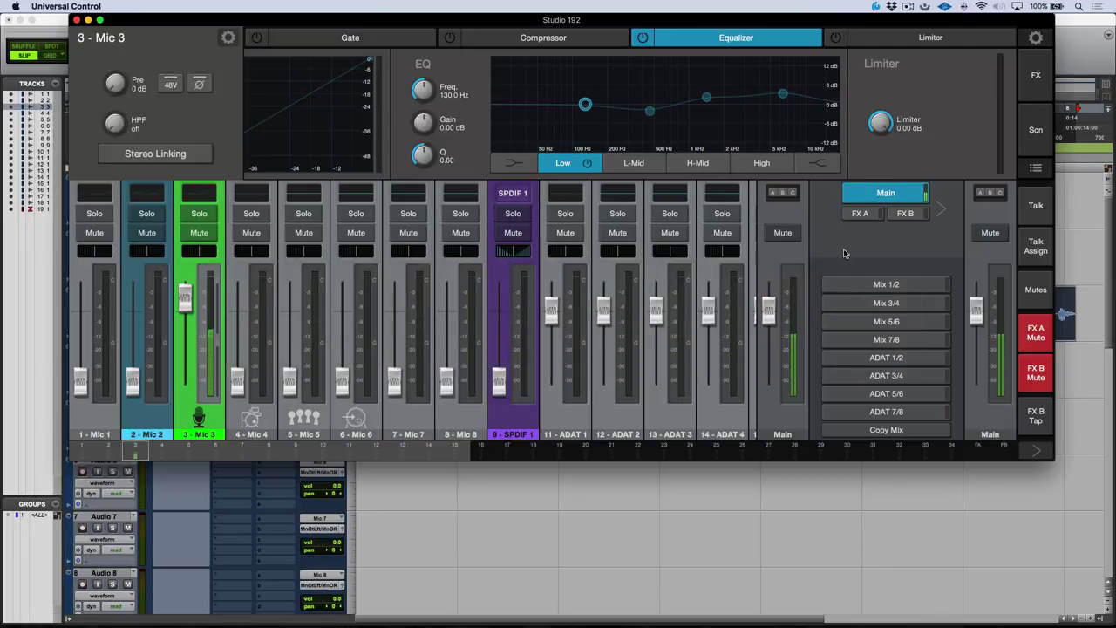
Play back the take while toggling DAW 1's mute in Universal Control, leaving it unmuted.
scroll(609, 309, right, 10)
scroll(609, 309, right, 2)
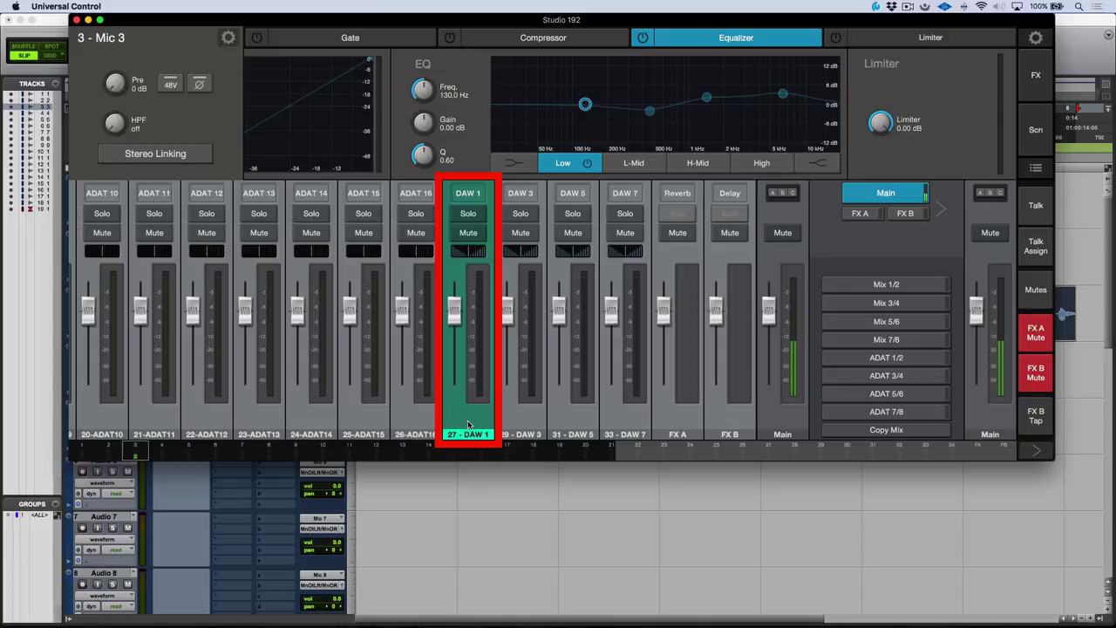
key(super+Tab)
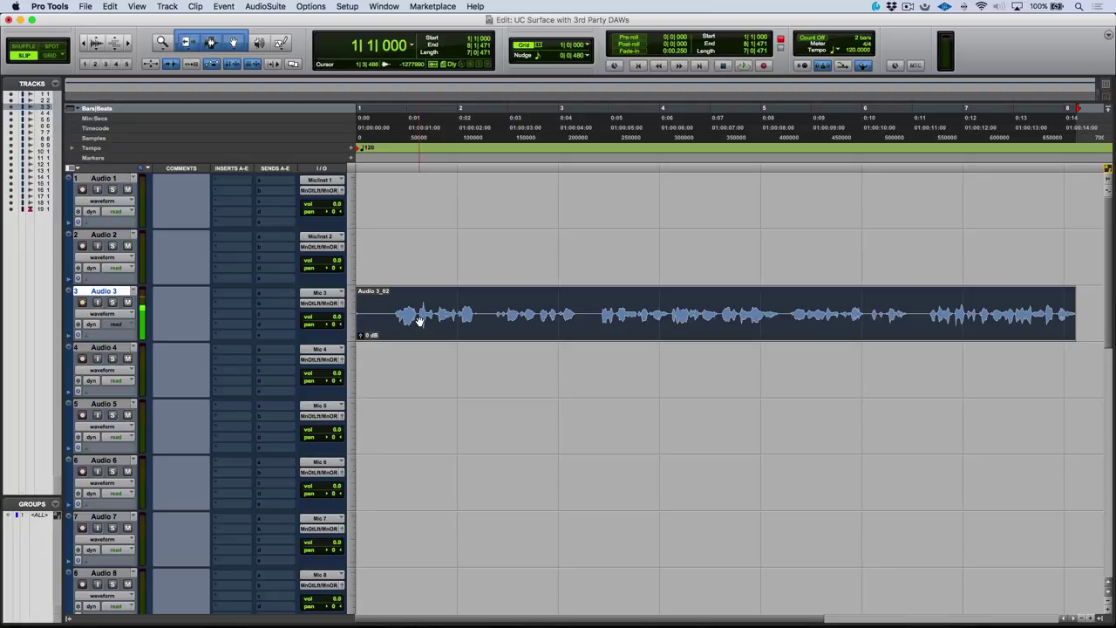
key(space)
key(super+Tab)
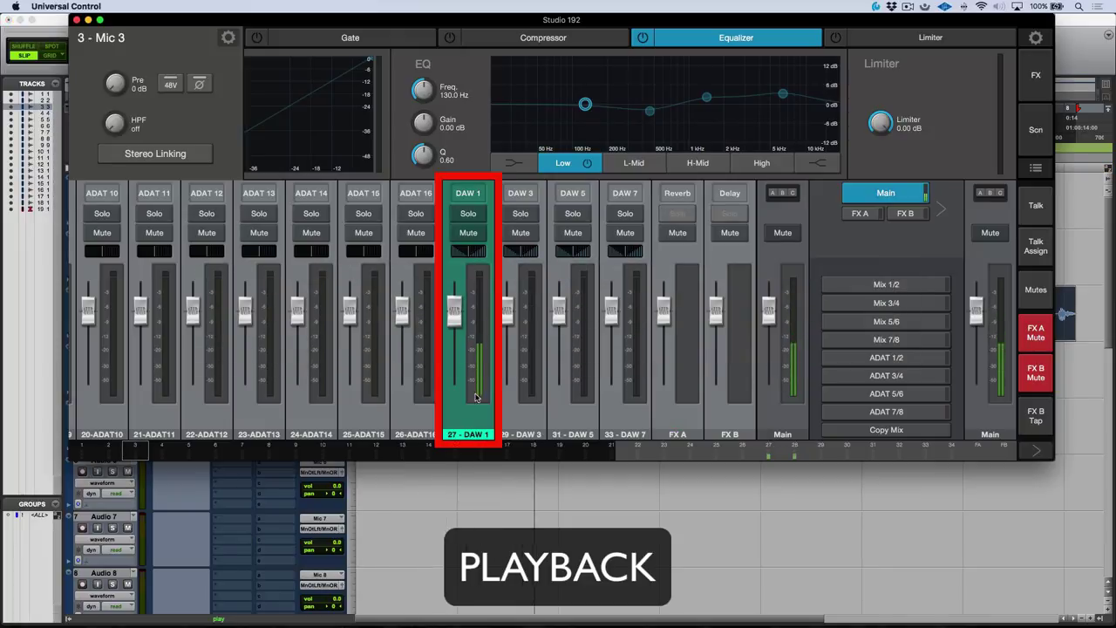
click(469, 233)
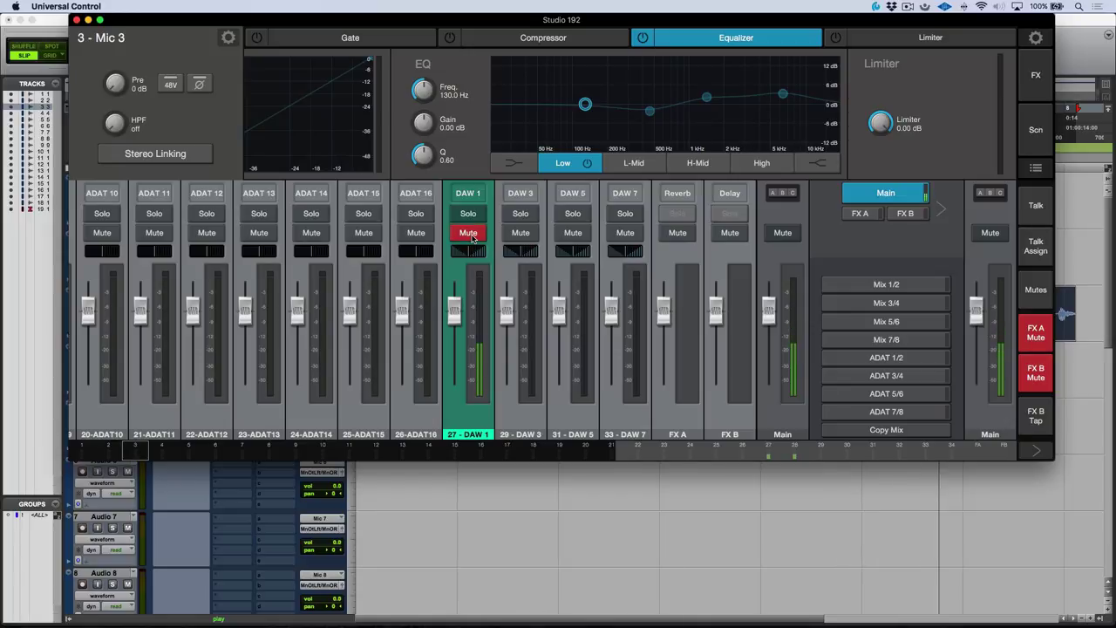
click(469, 232)
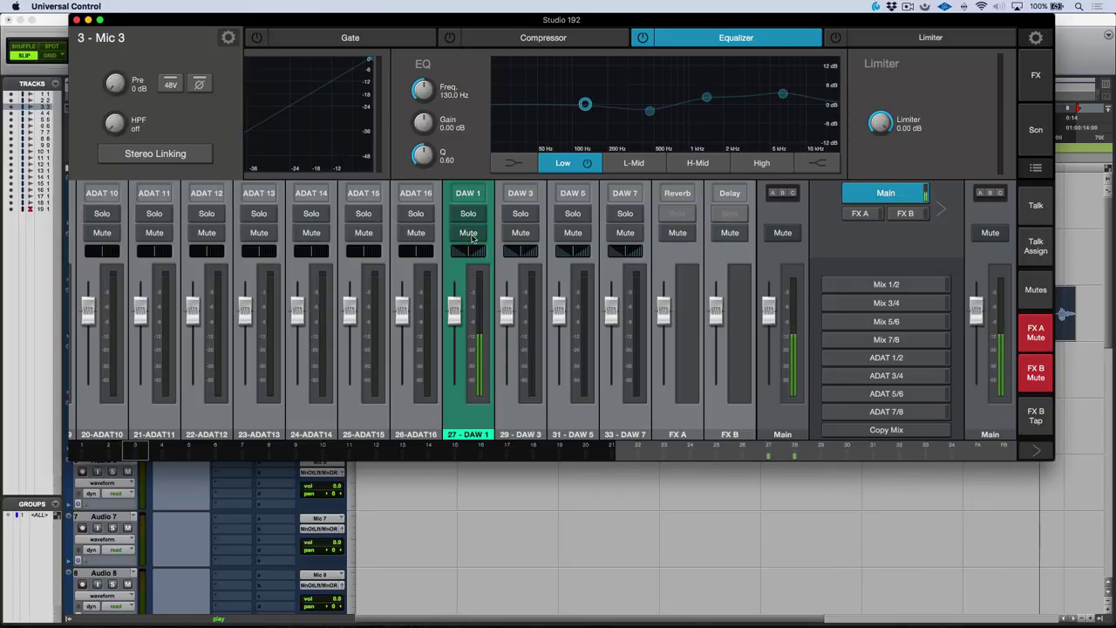
key(super+Tab)
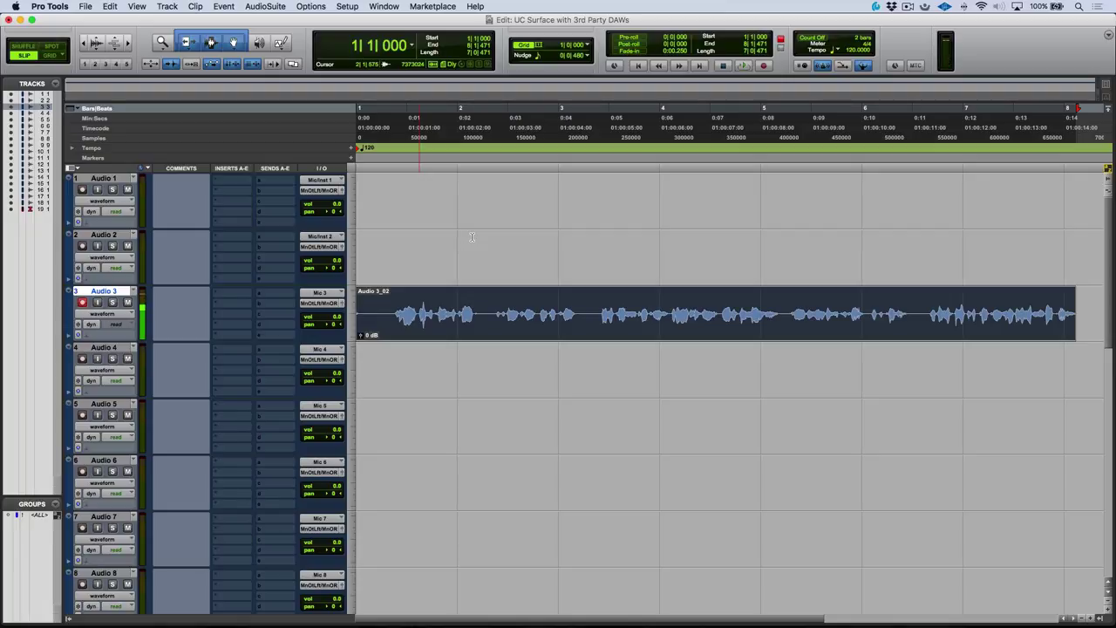
Leave Audio 3 disarmed and open the UC Monitoring LPX project from Open Recent in Logic Pro X.
click(83, 302)
click(82, 302)
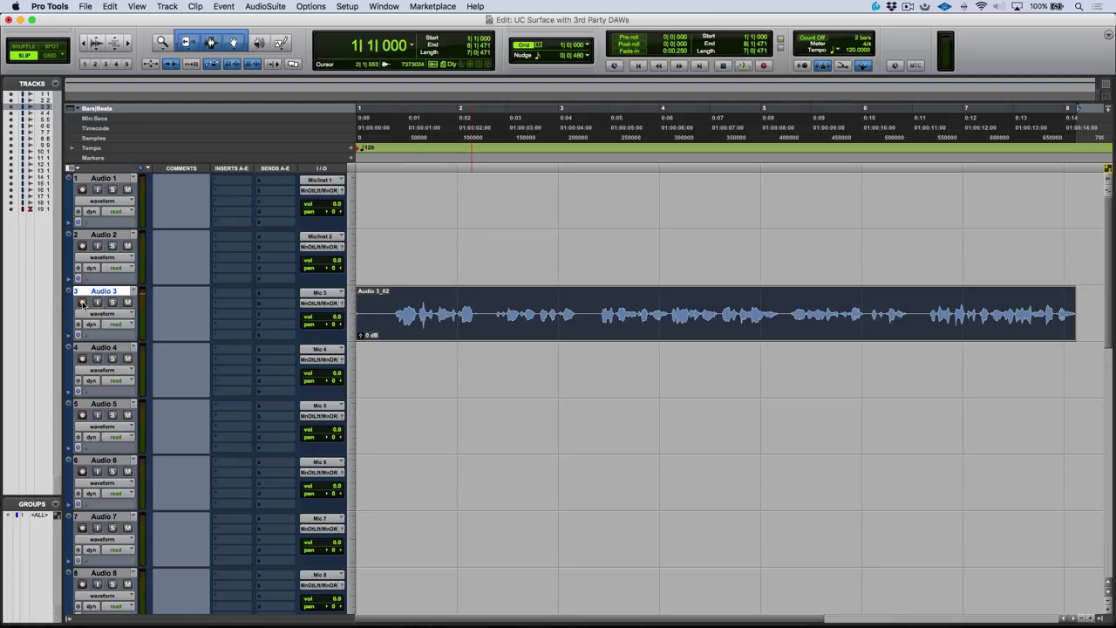
mouse_move(304, 625)
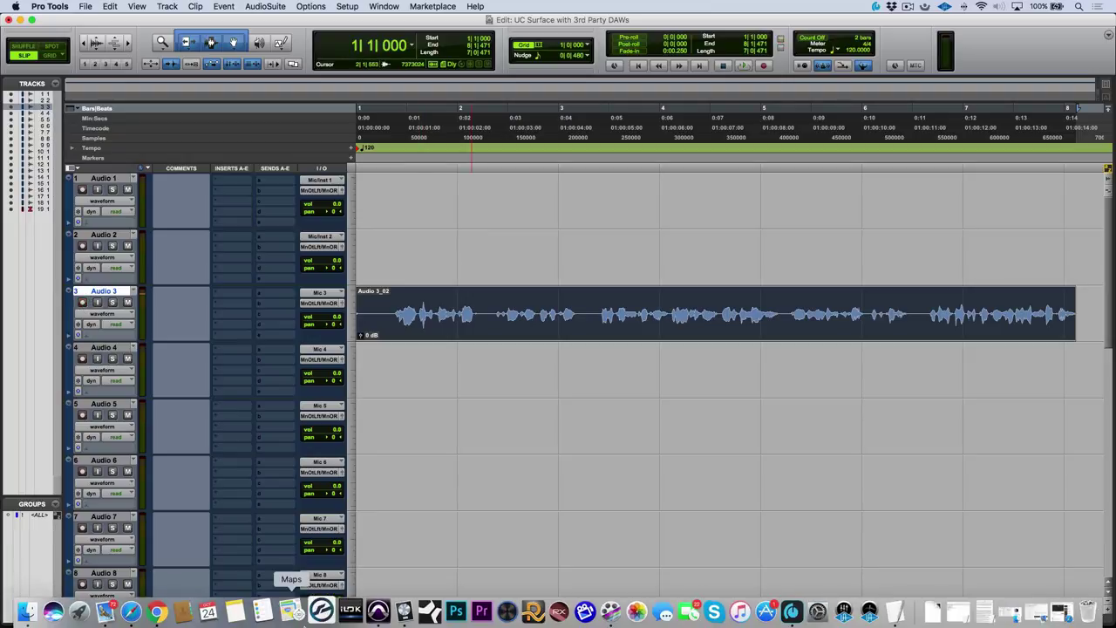
click(397, 610)
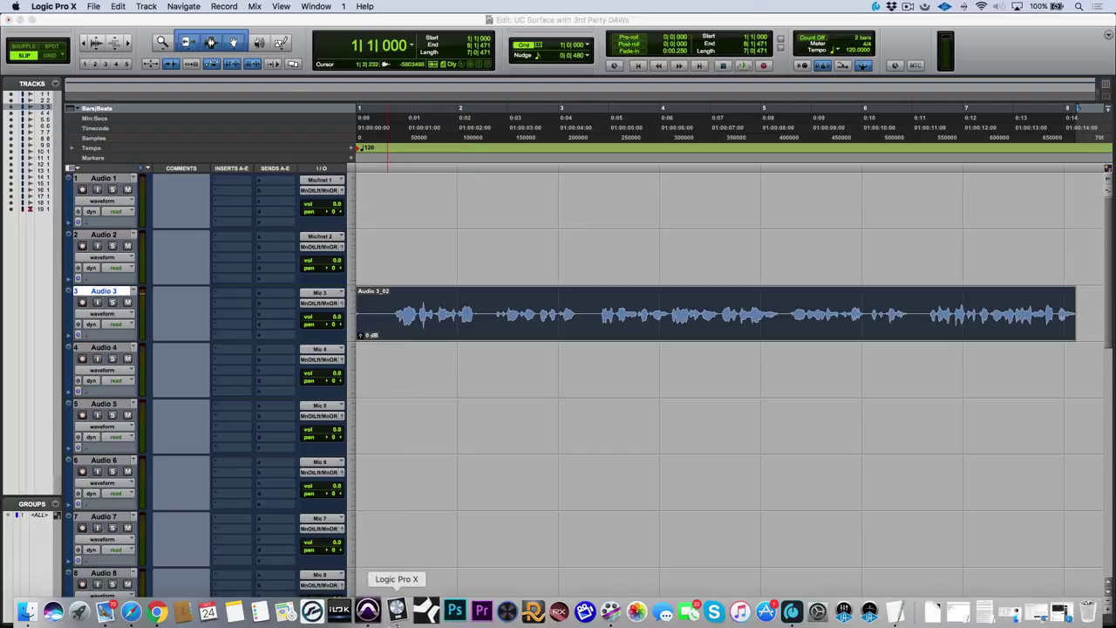
click(93, 6)
mouse_move(157, 53)
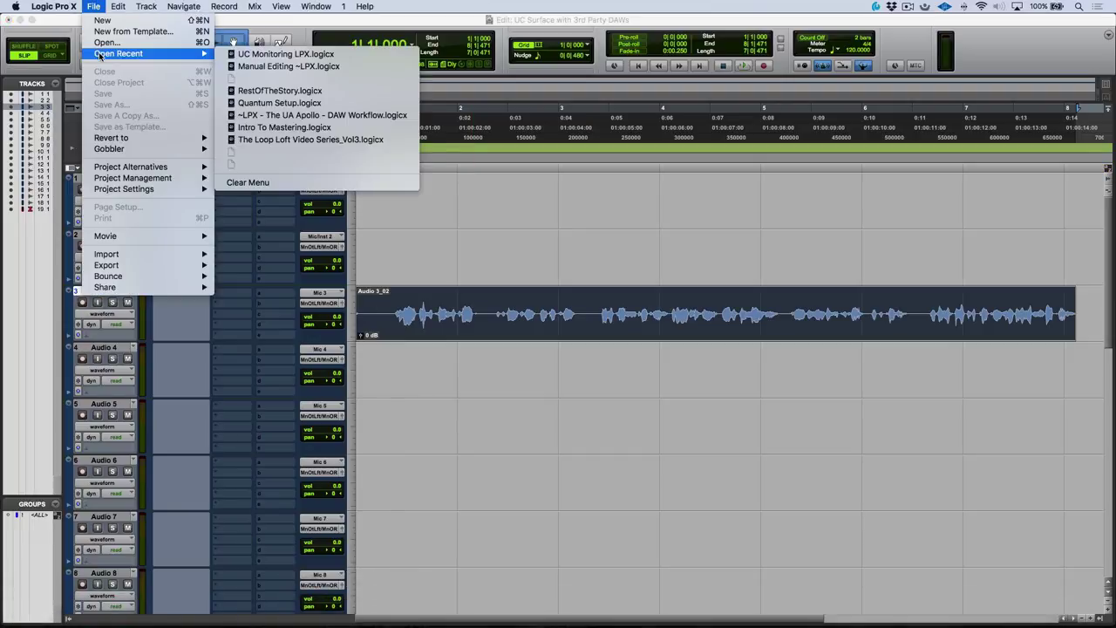
click(257, 54)
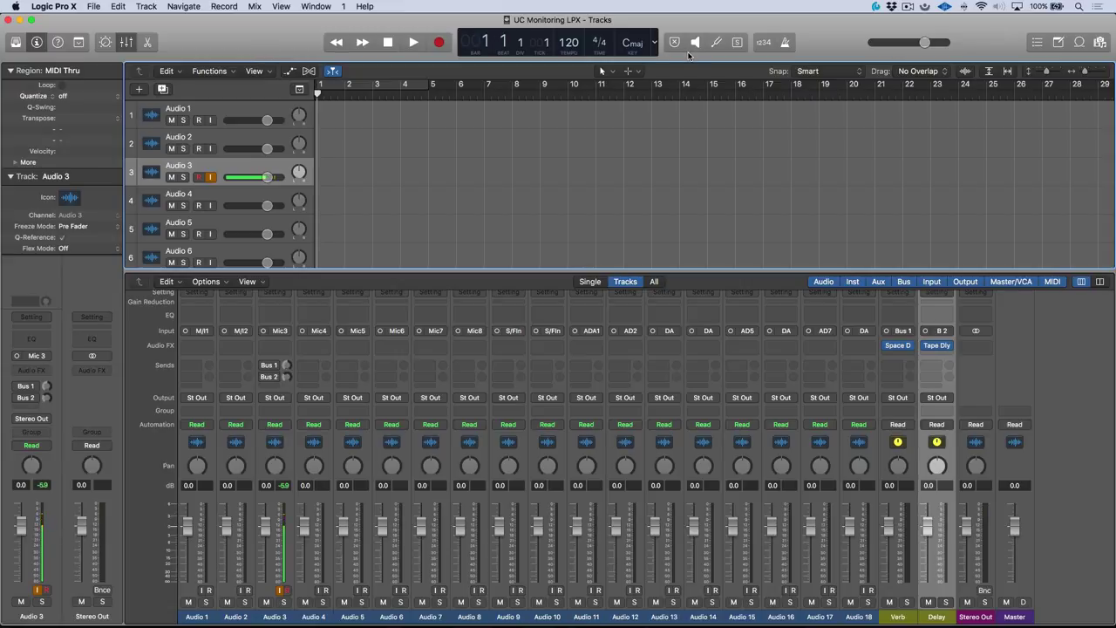
In Logic's Audio preferences, review device settings and leave Software Monitoring unchecked.
key(super+comma)
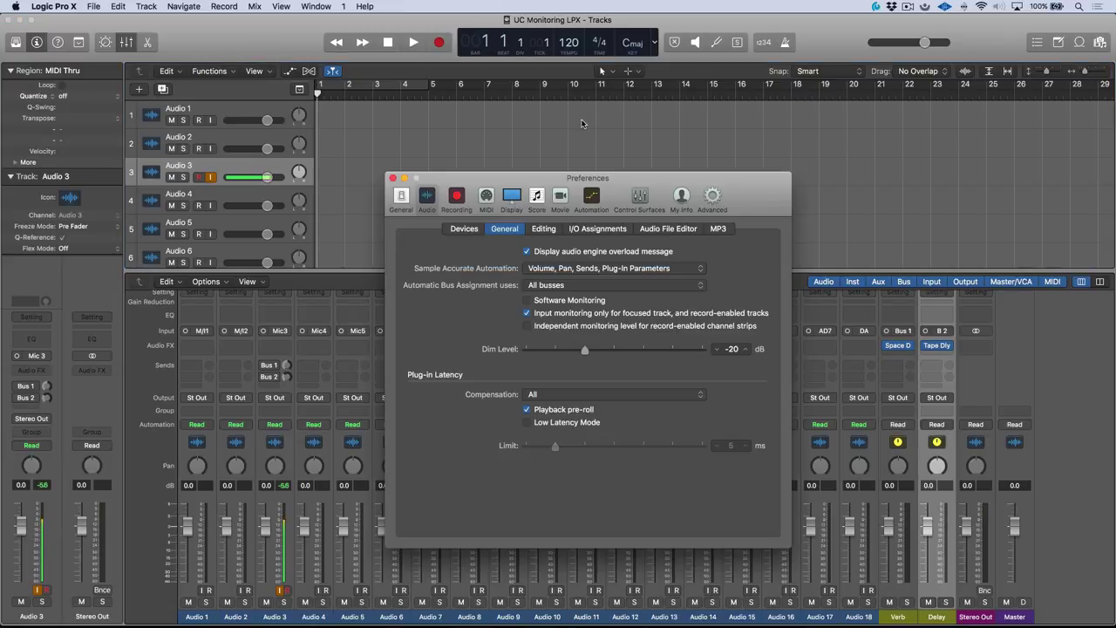
click(465, 228)
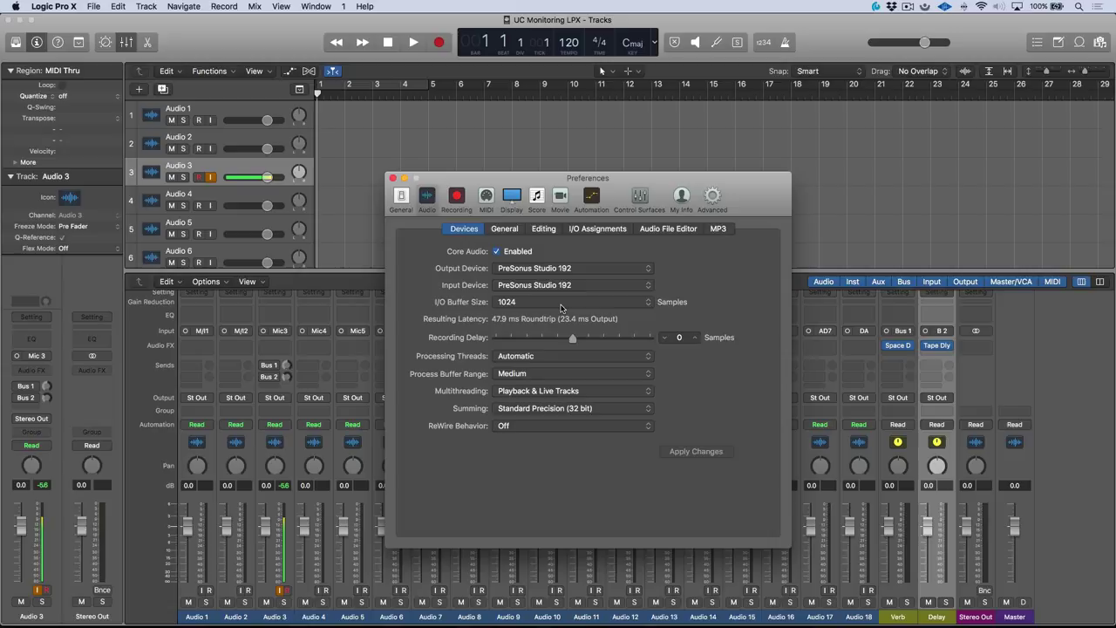
click(505, 229)
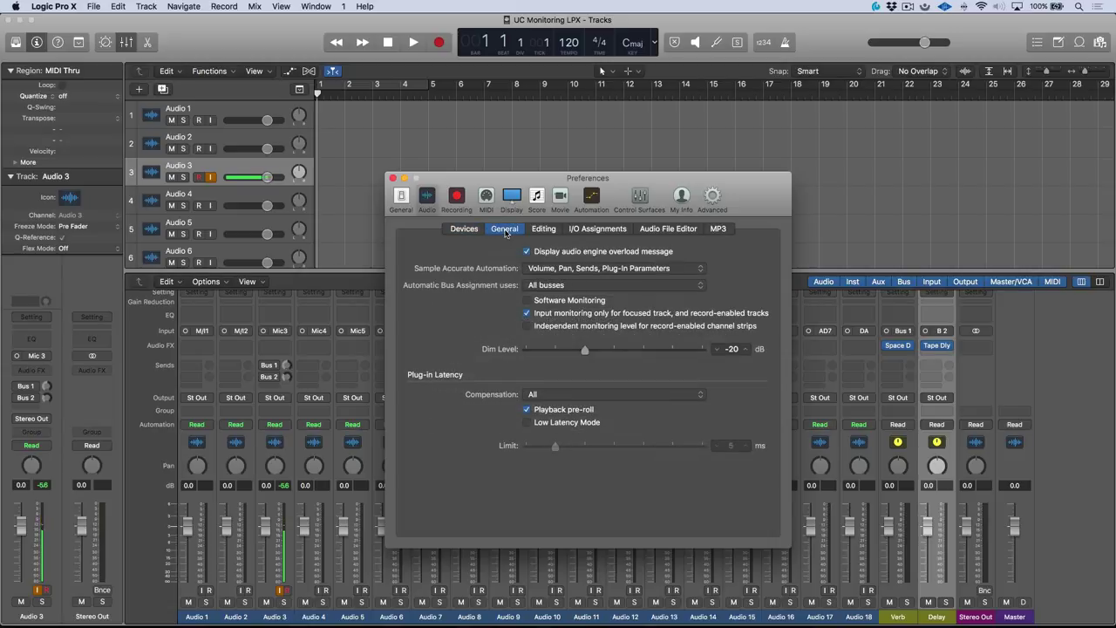
click(527, 300)
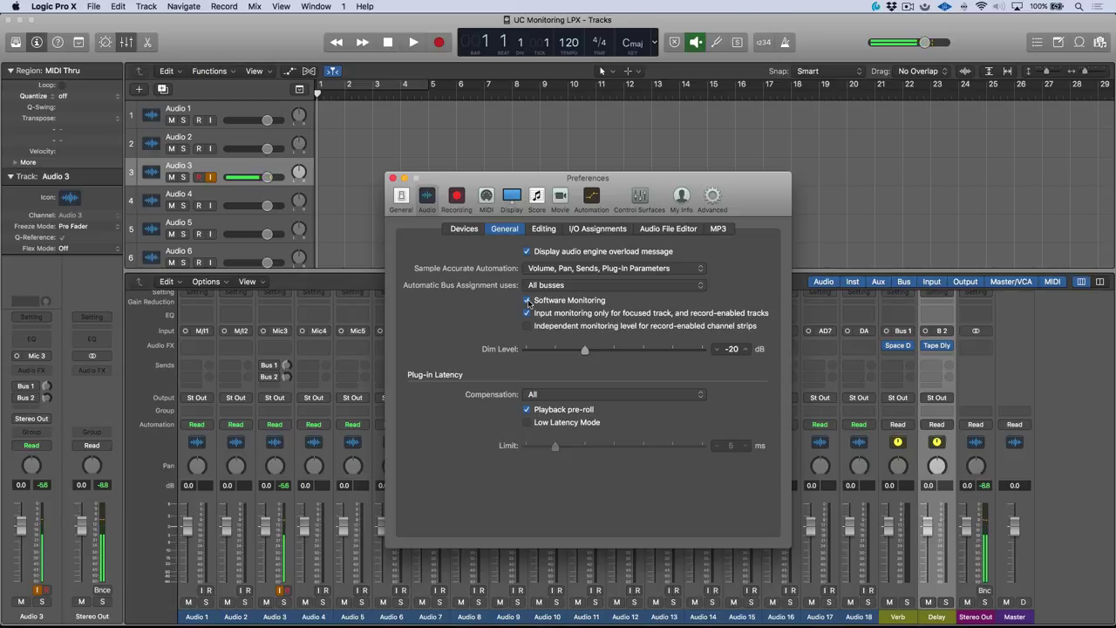
click(528, 300)
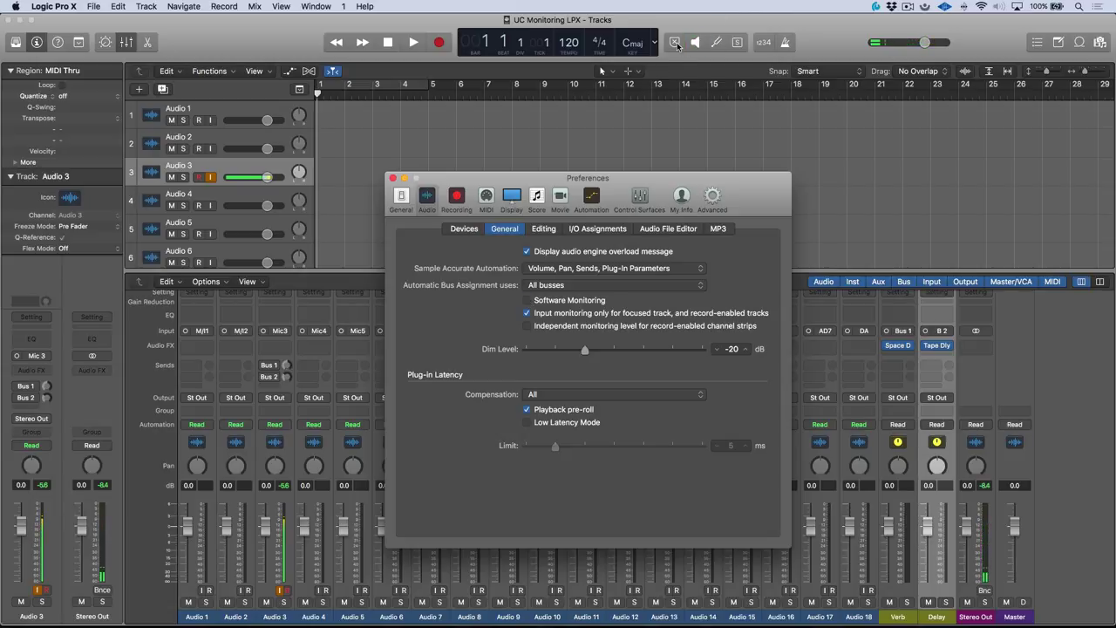
Add the Software Monitoring button to Logic's control bar via Customize Control Bar and Display.
click(393, 178)
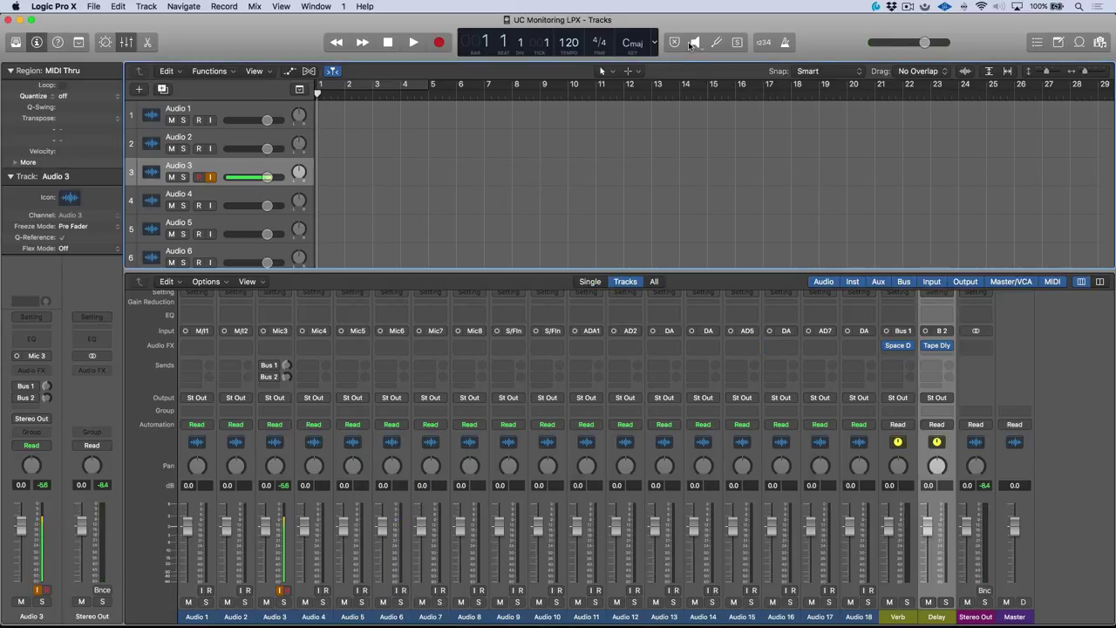
right_click(689, 45)
click(698, 49)
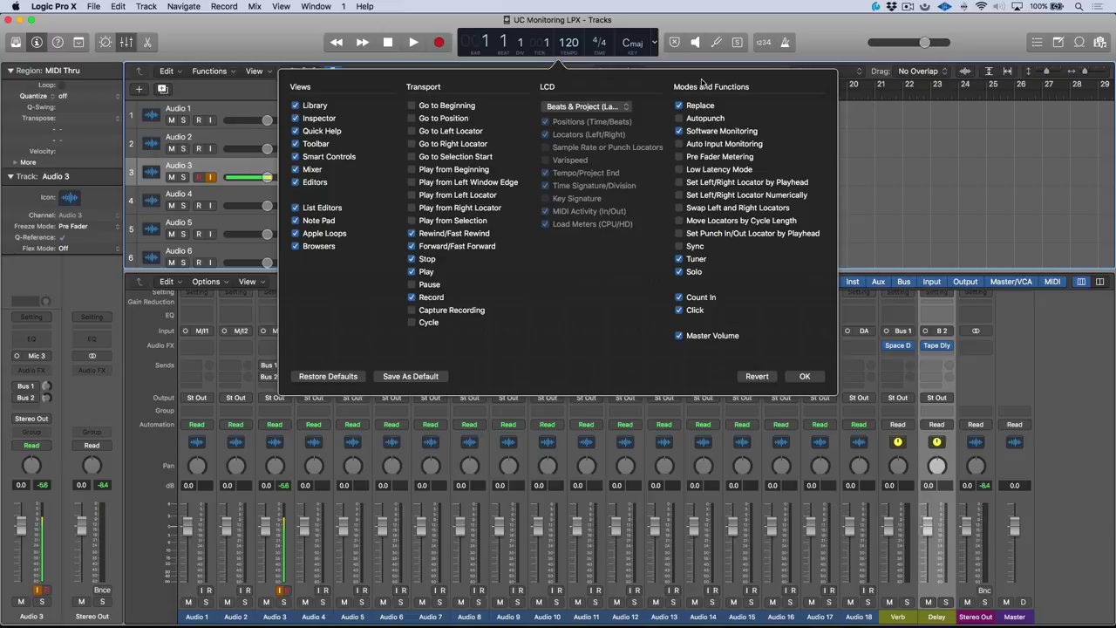
click(680, 132)
click(680, 132)
click(804, 375)
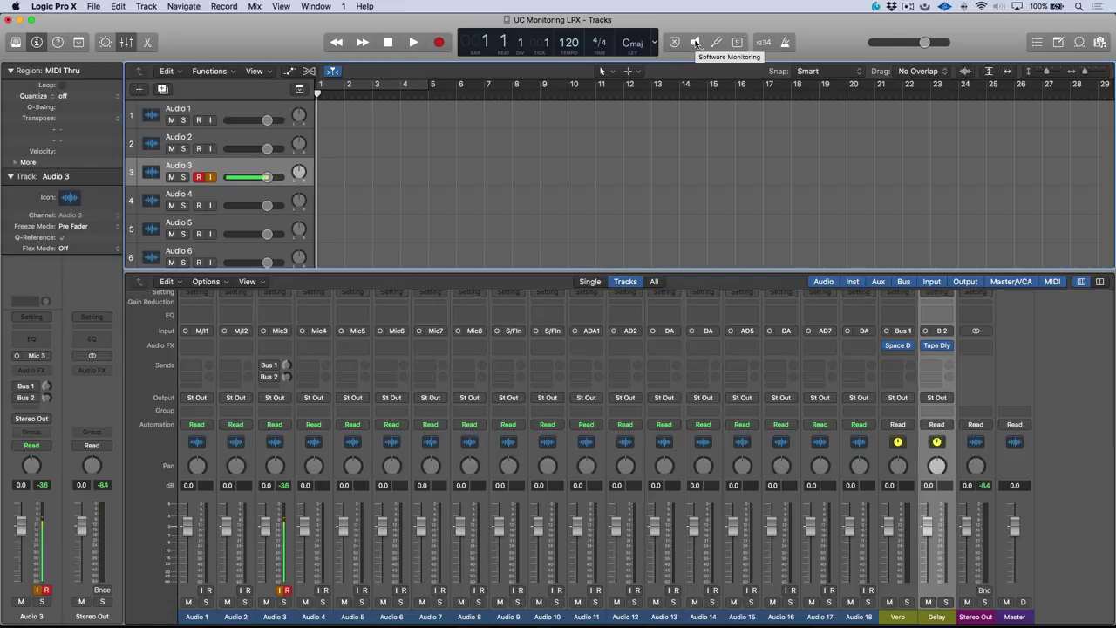
Turn Software Monitoring on from the control bar, check Universal Control, then turn it off.
click(696, 43)
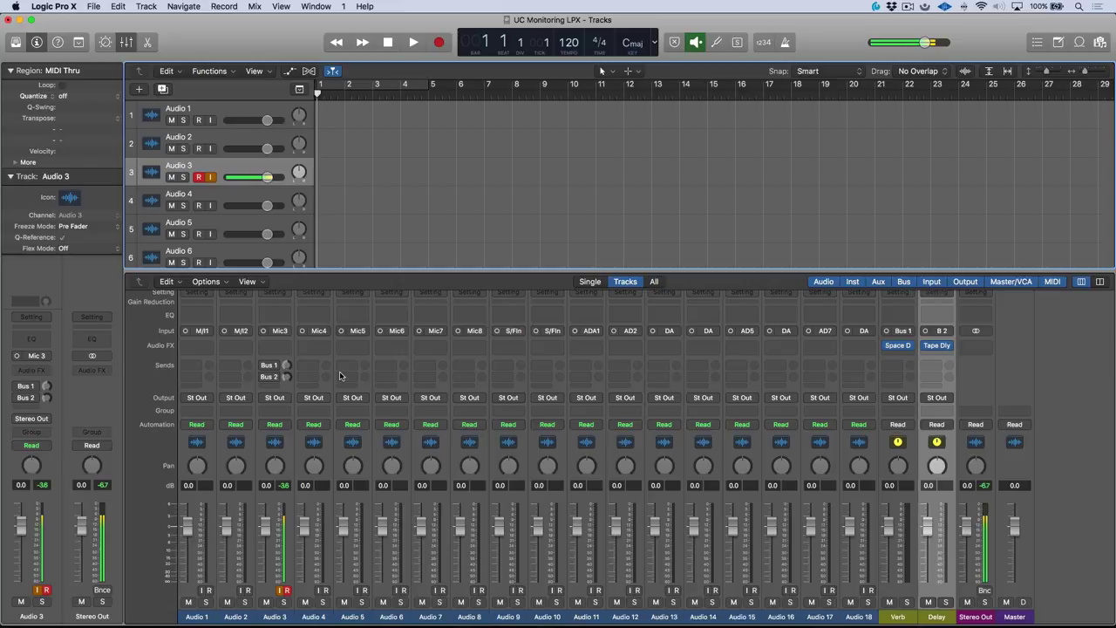
key(super+Tab)
key(super+Tab)
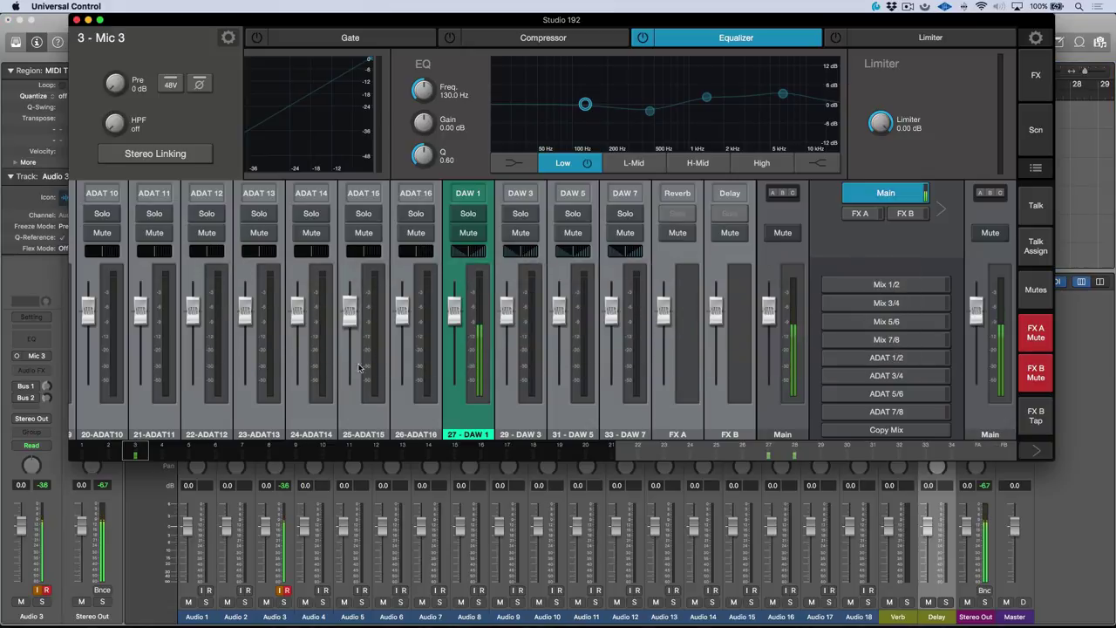
scroll(353, 375, left, 5)
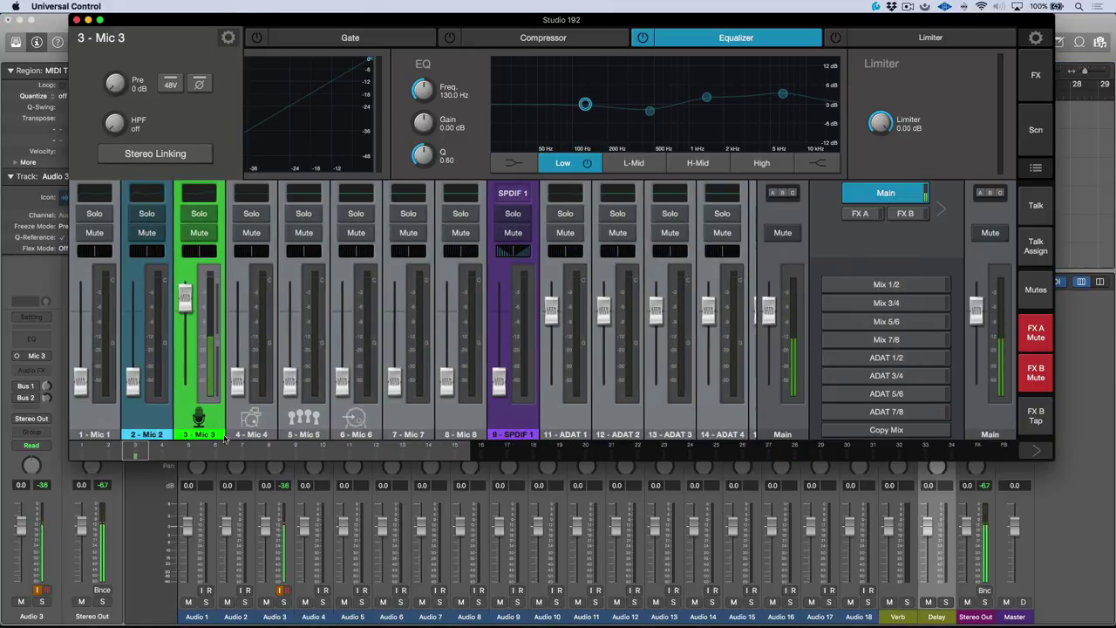
scroll(207, 418, right, 10)
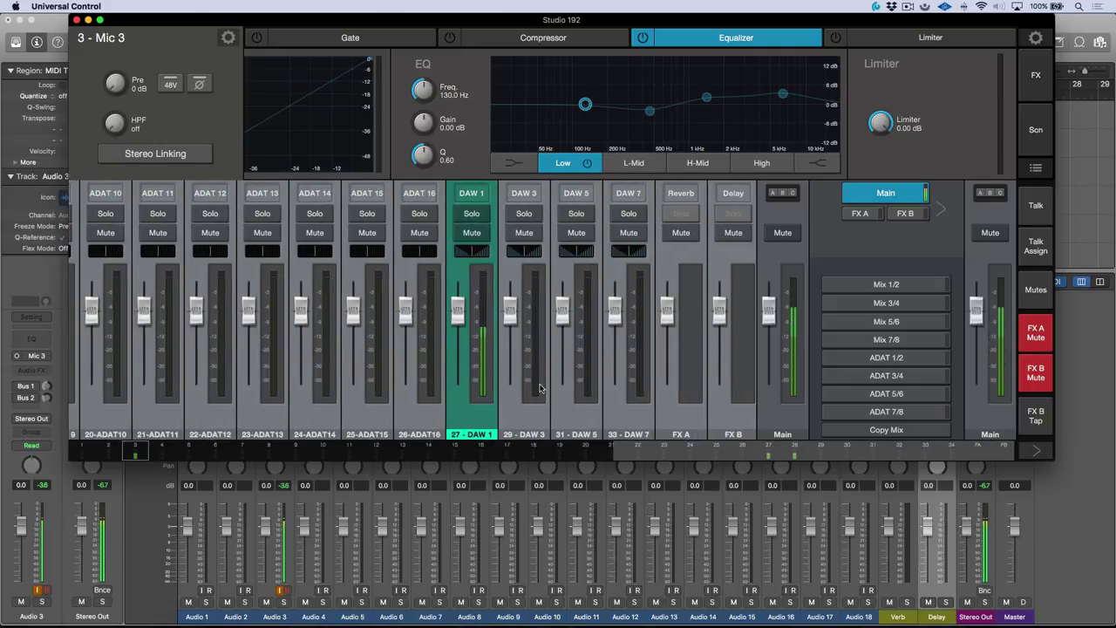
scroll(488, 370, left, 10)
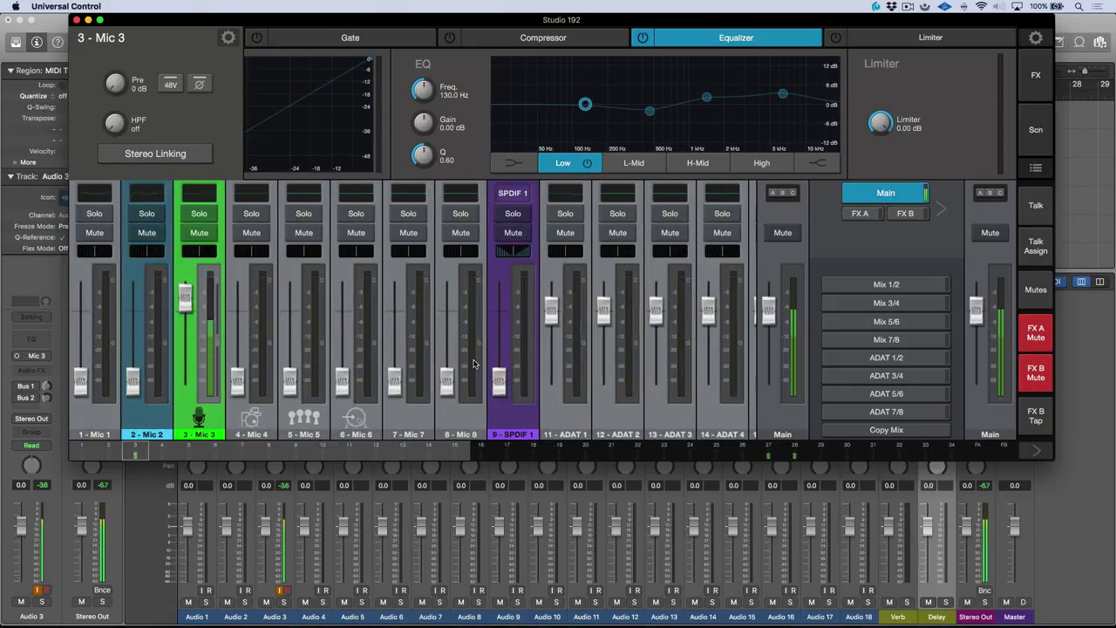
key(super+Tab)
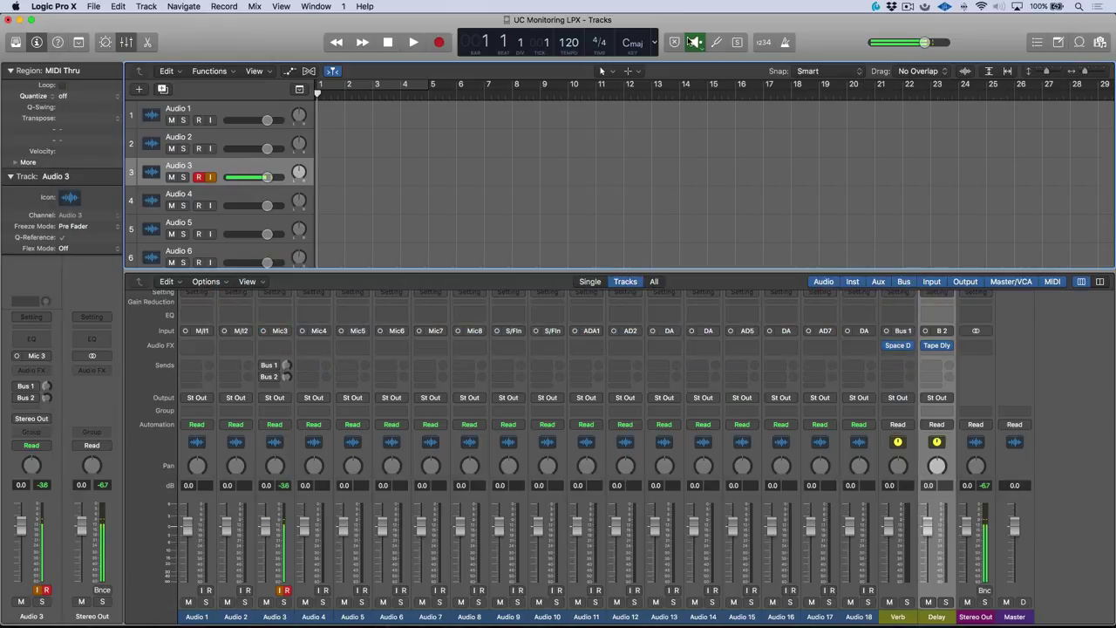
click(693, 41)
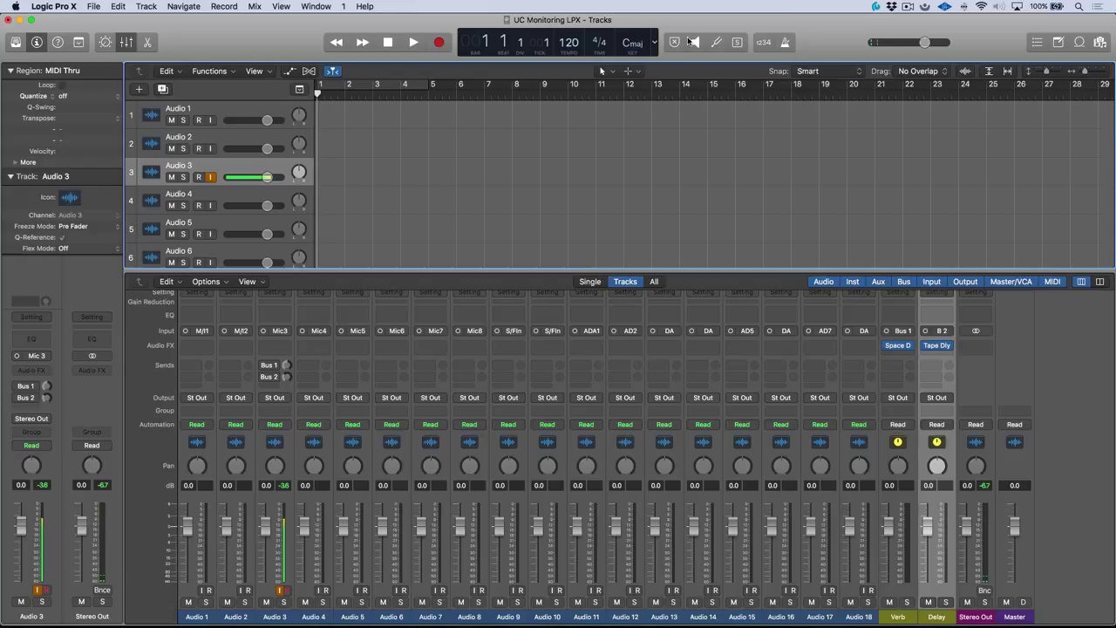
Arm Audio 3 and record the test take UC Monitoring LPX_3#04 over bars 1–7, checking Universal Control.
key(alt+r)
key(r)
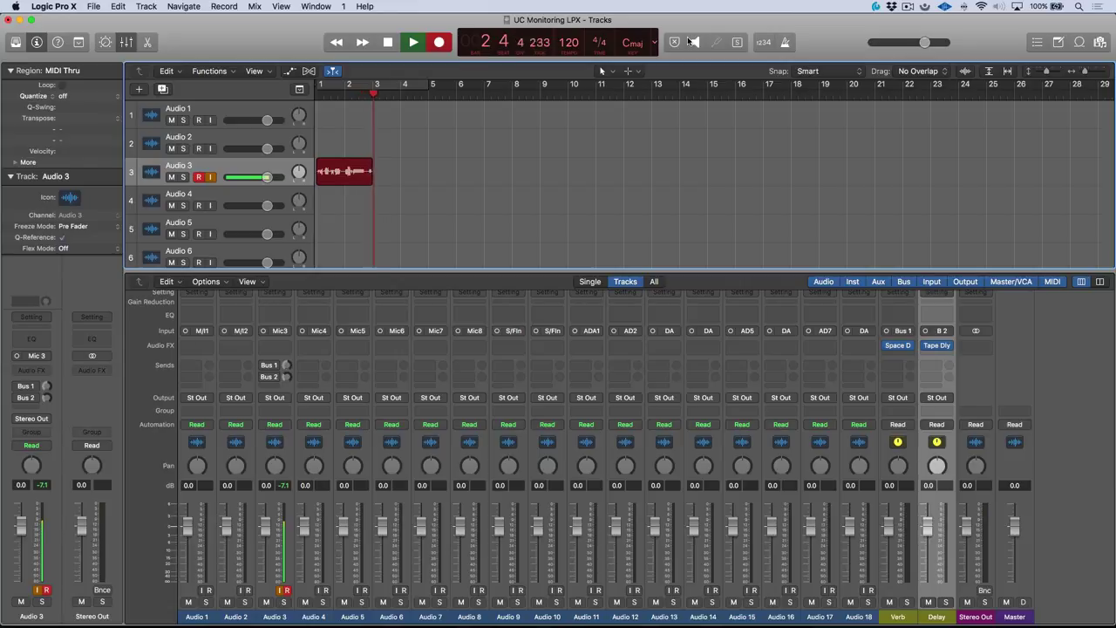
key(super+Tab)
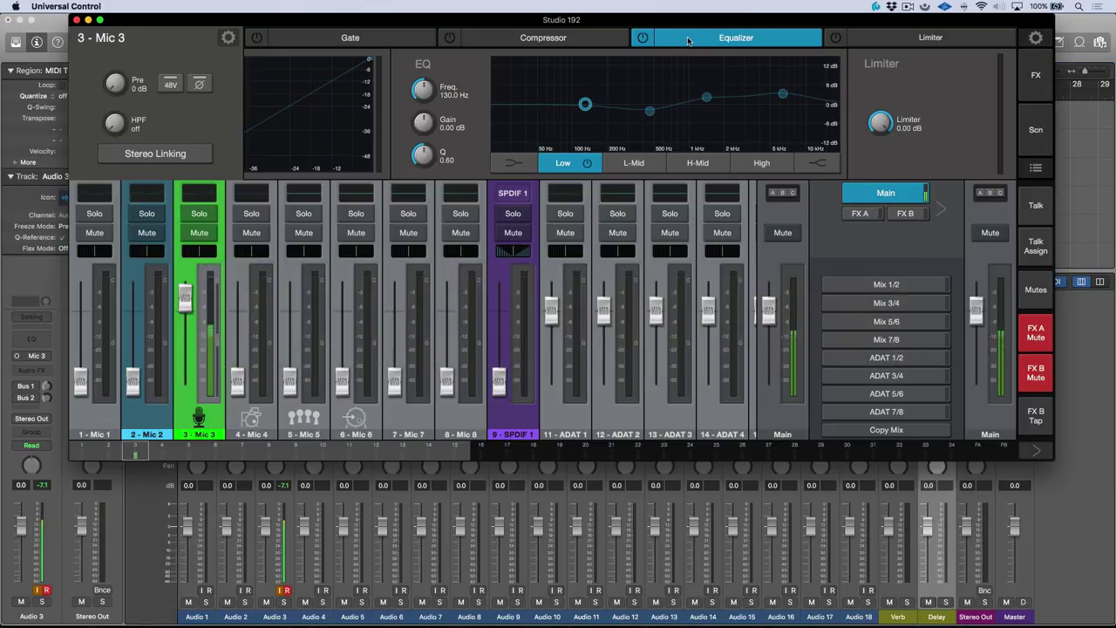
key(super+Tab)
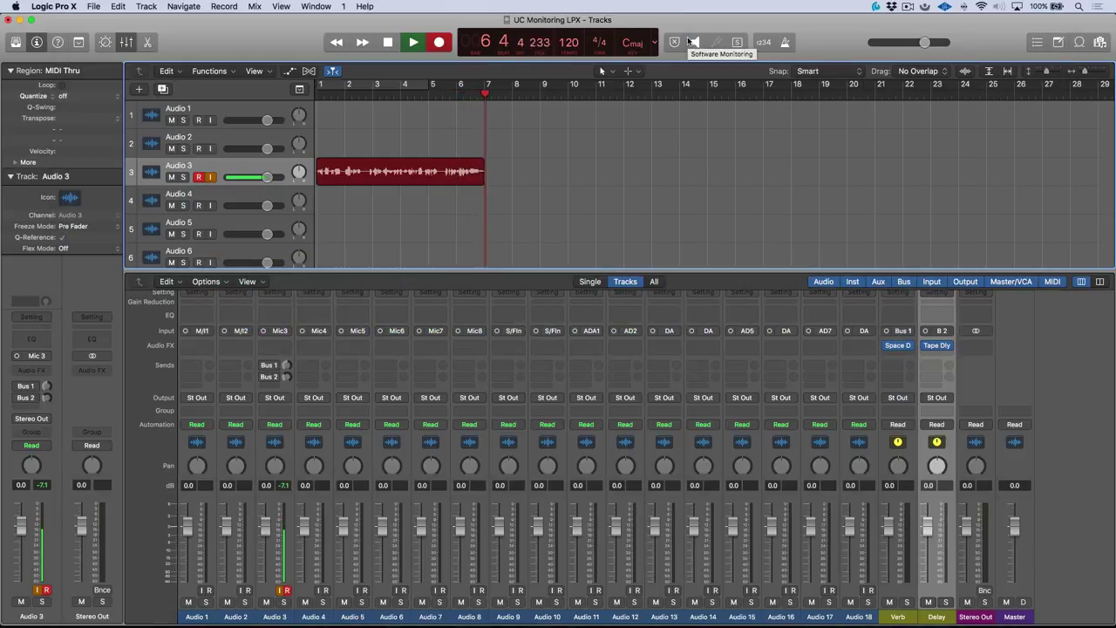
key(space)
key(Return)
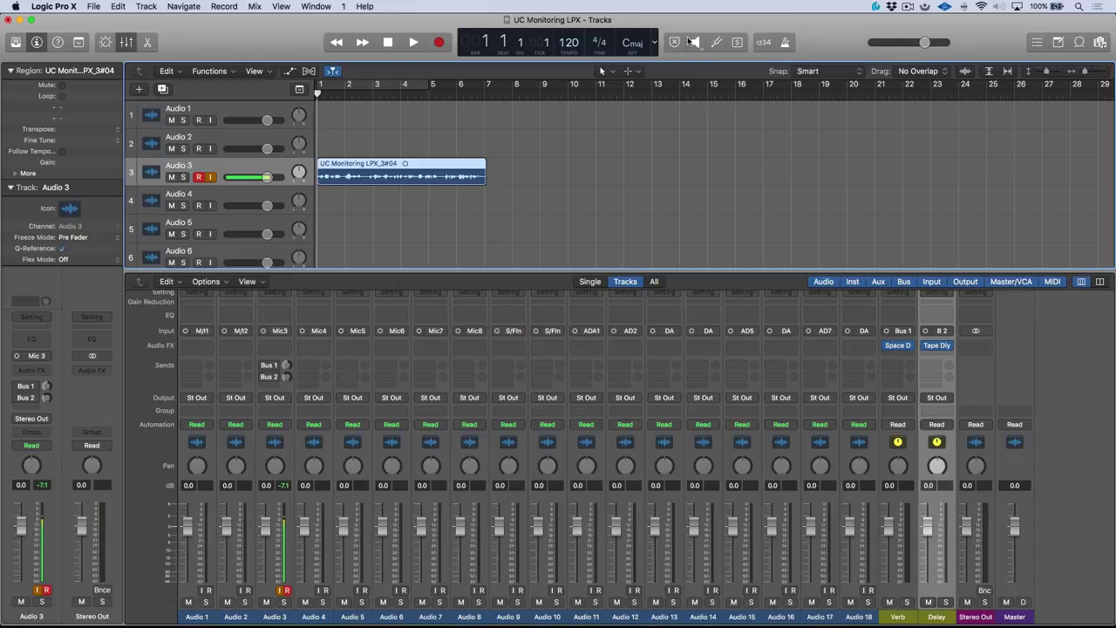
Record Take 2 on Audio 3 from bar 4, forming the Audio 3: Comp A take folder.
click(429, 97)
click(403, 97)
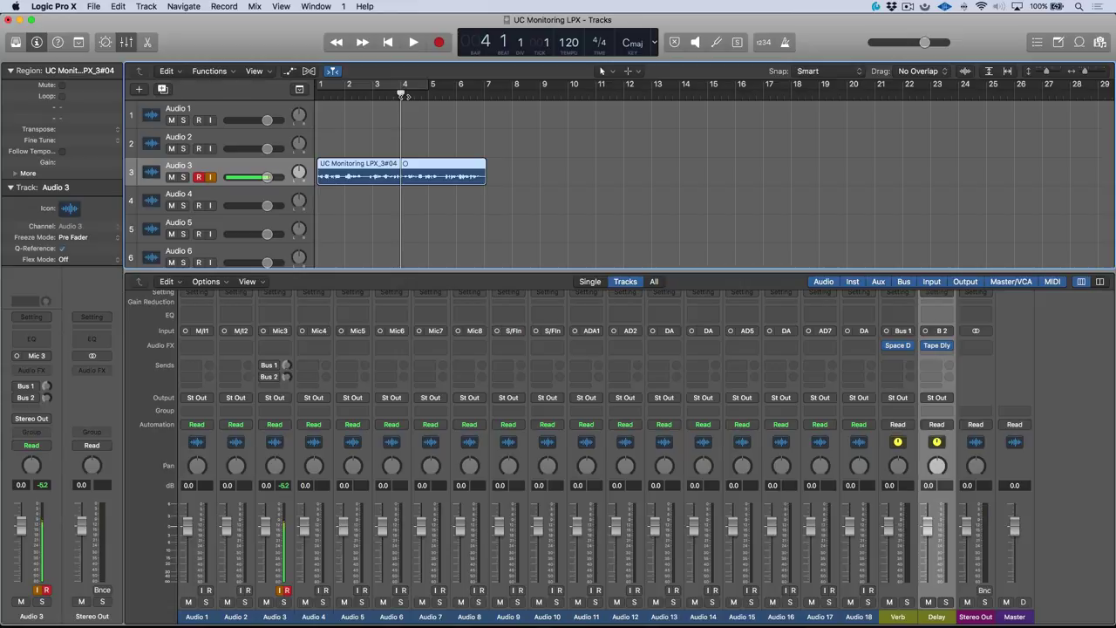
key(space)
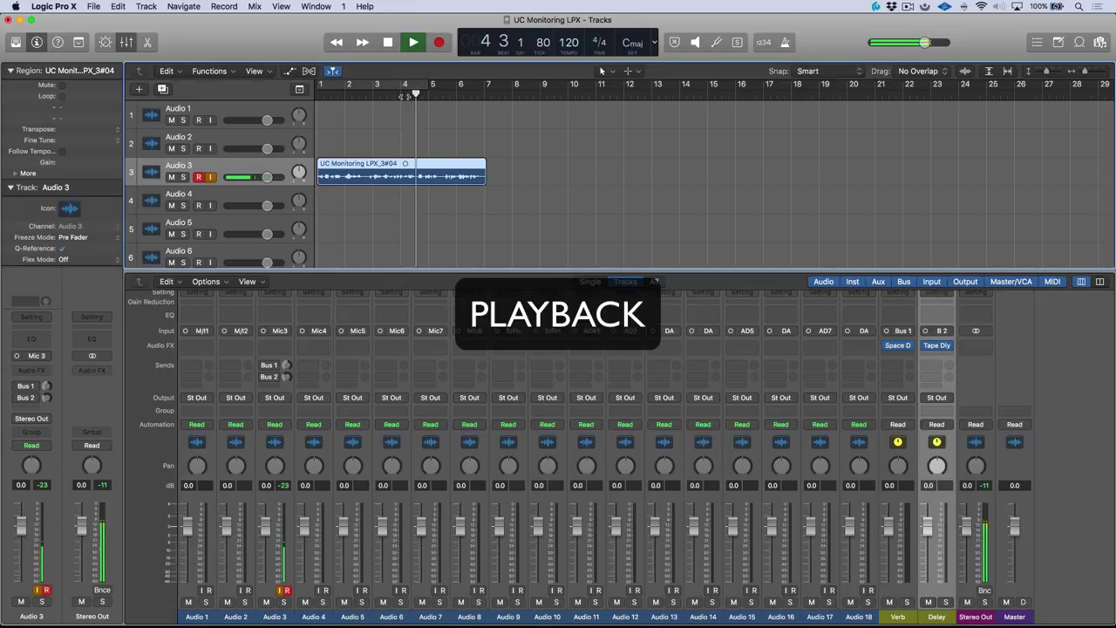
key(r)
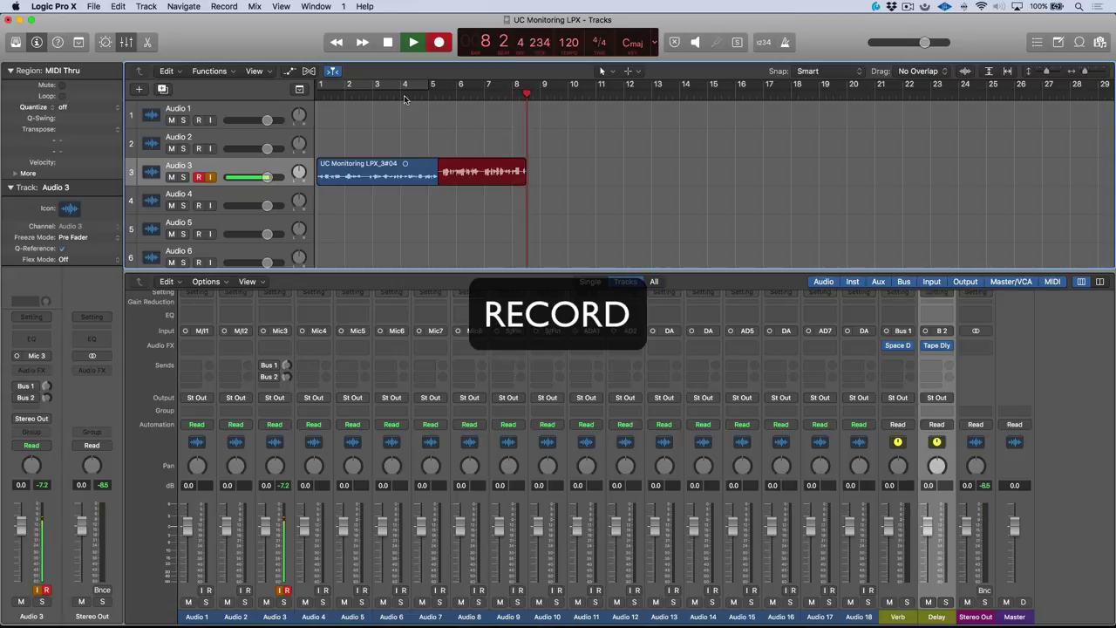
key(space)
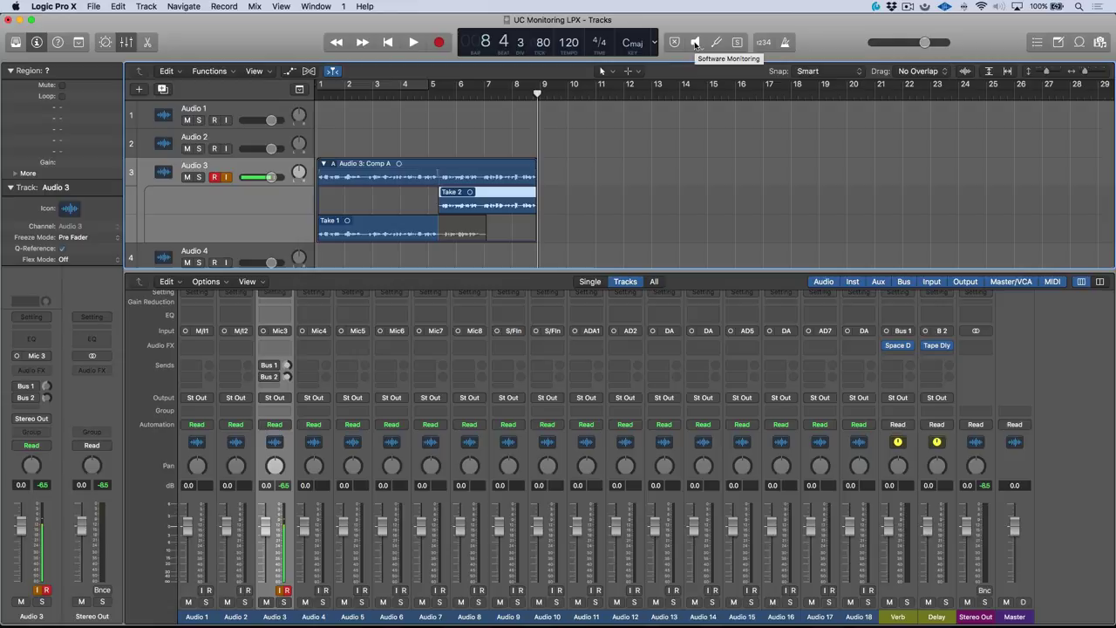
key(super+Tab)
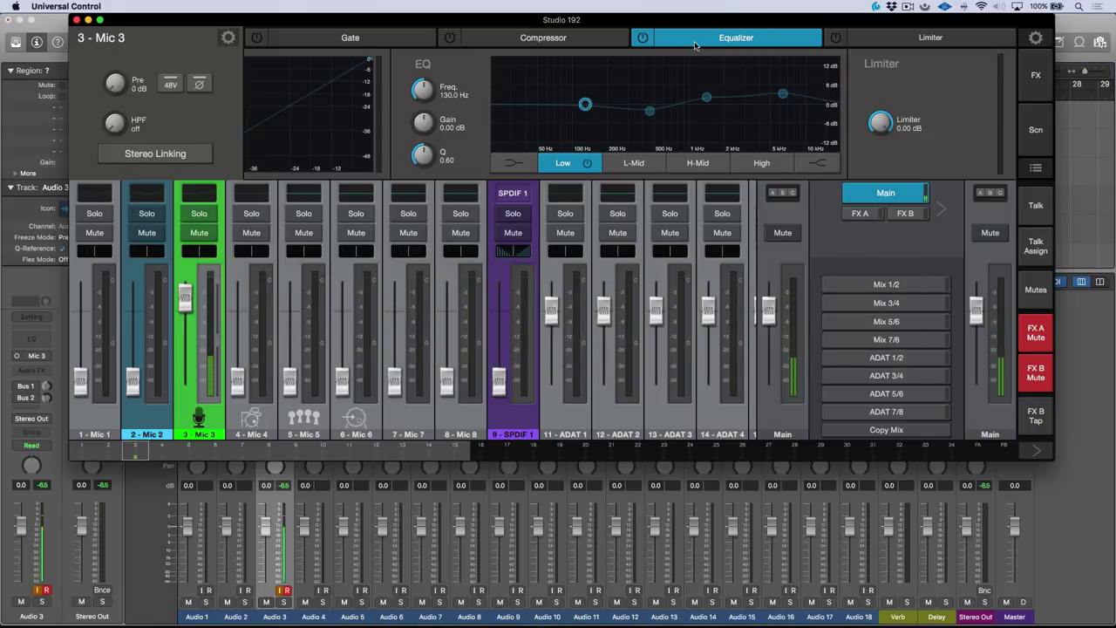
click(52, 28)
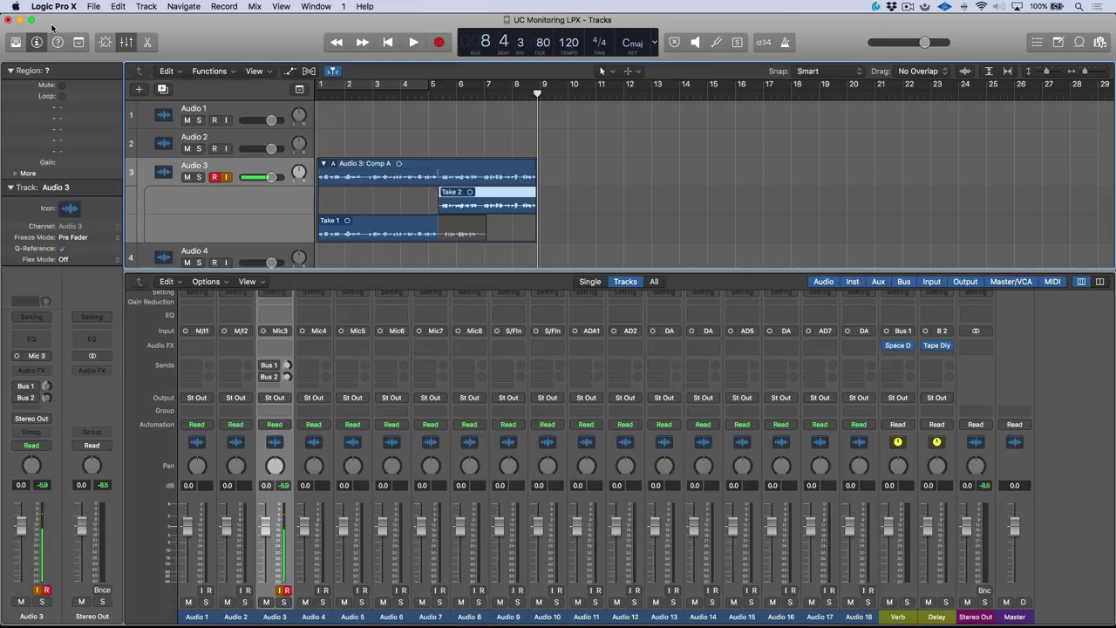
Launch Studio One, open the recent Monitoring Via UC song, and show the audio device preferences.
mouse_move(371, 615)
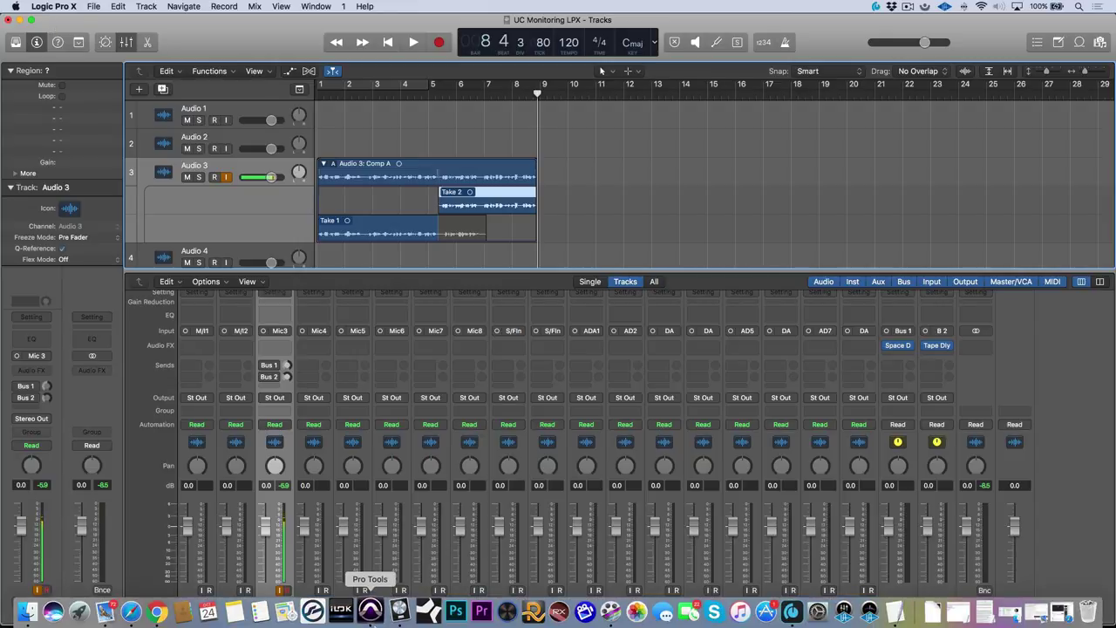
click(423, 613)
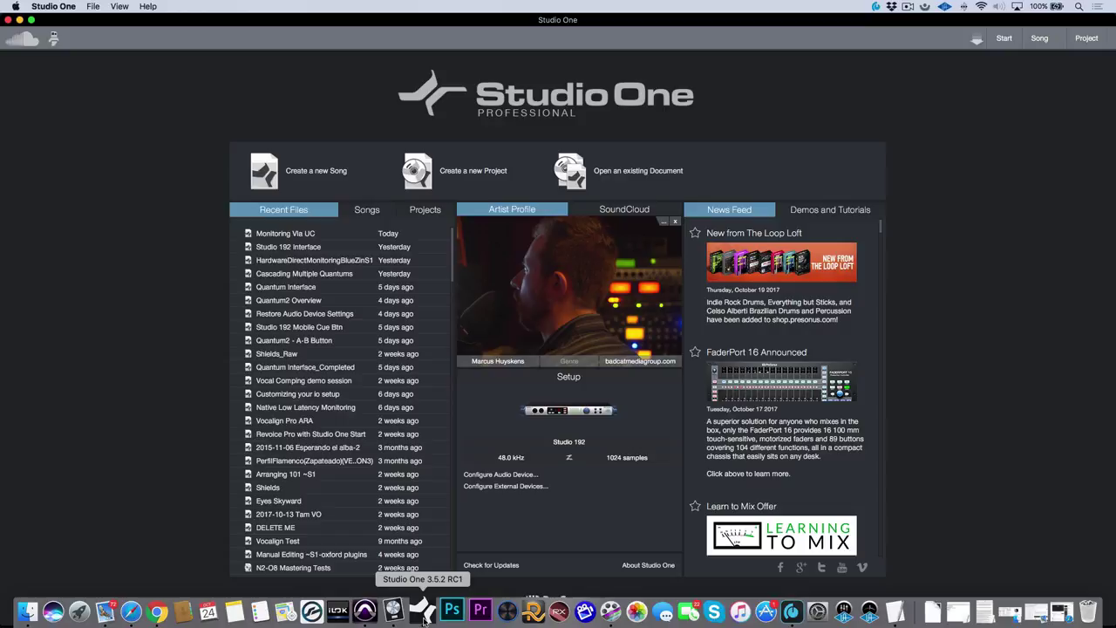
click(275, 233)
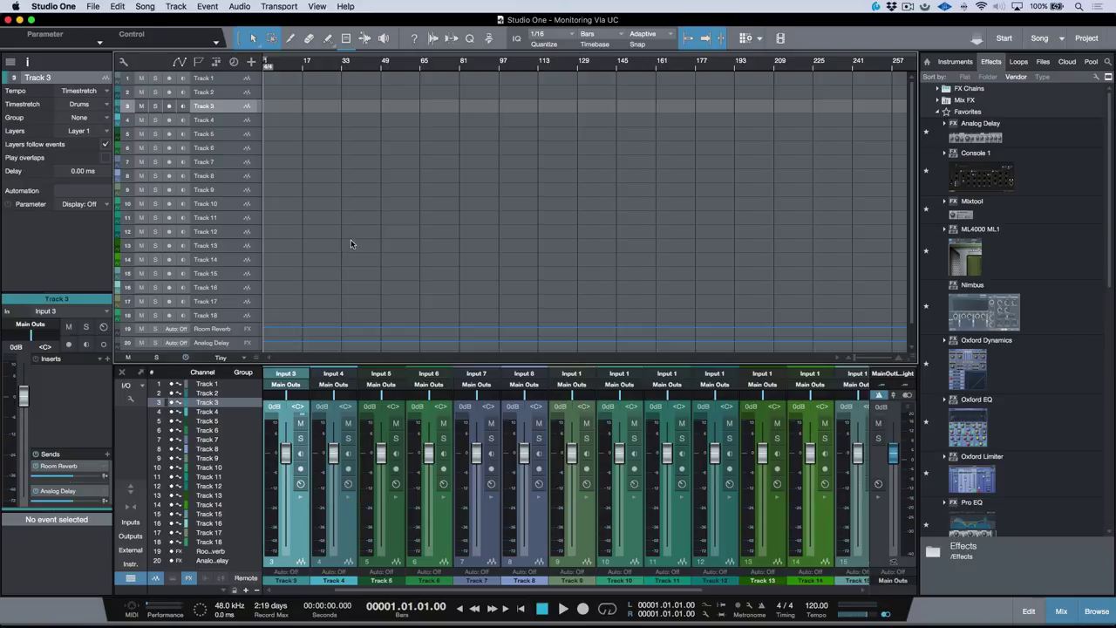
key(super+comma)
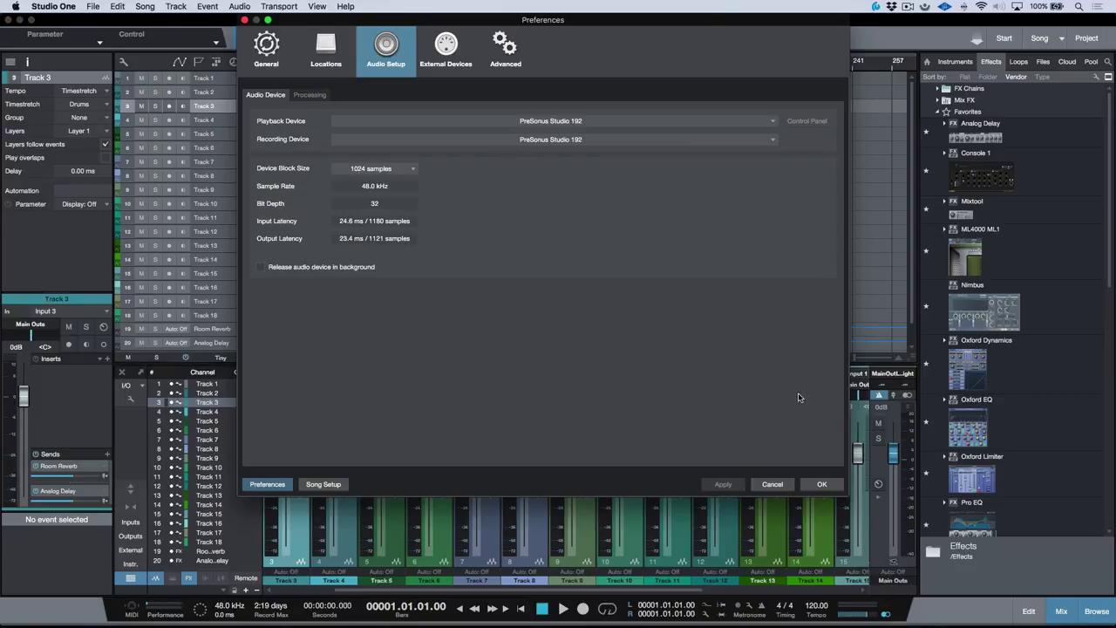
Close Preferences and raise the track height to Normal so input assignments show.
click(822, 484)
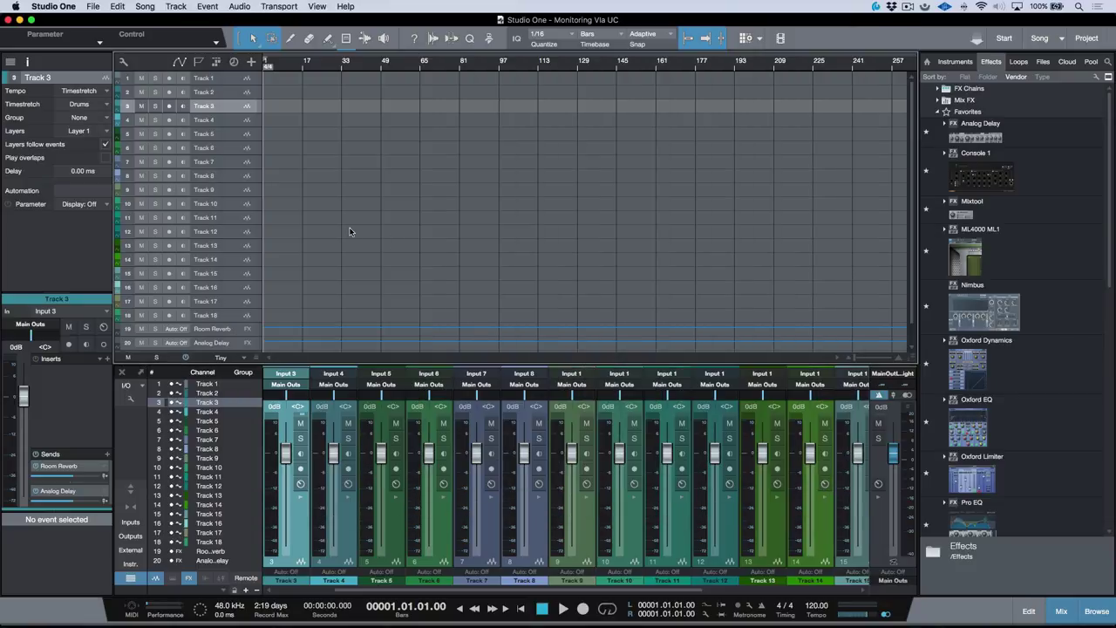
key(shift+e)
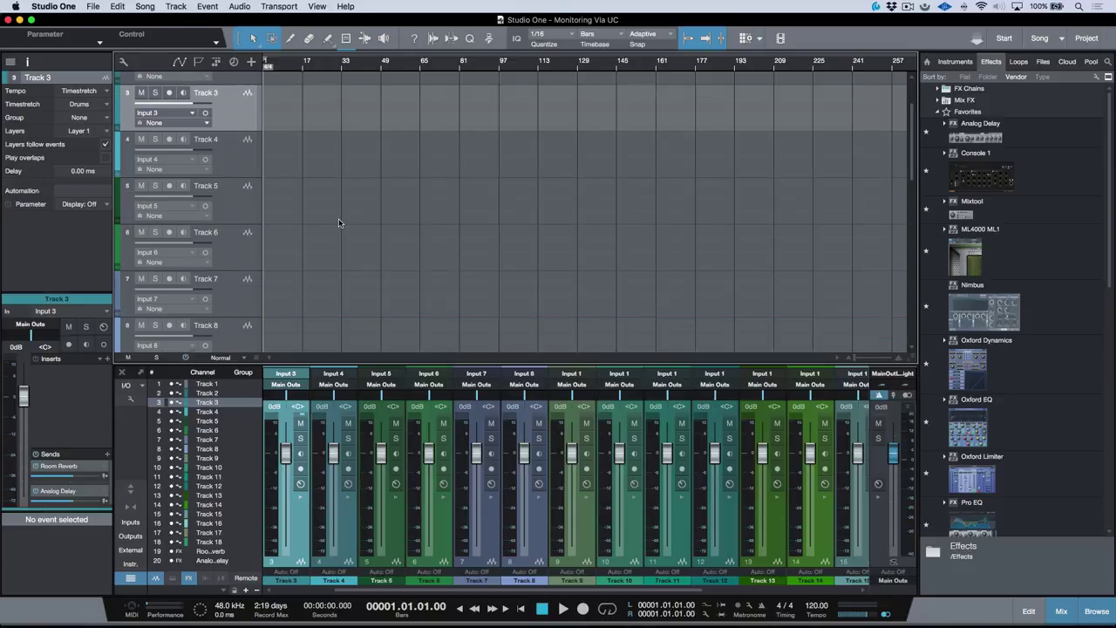
key(shift+e)
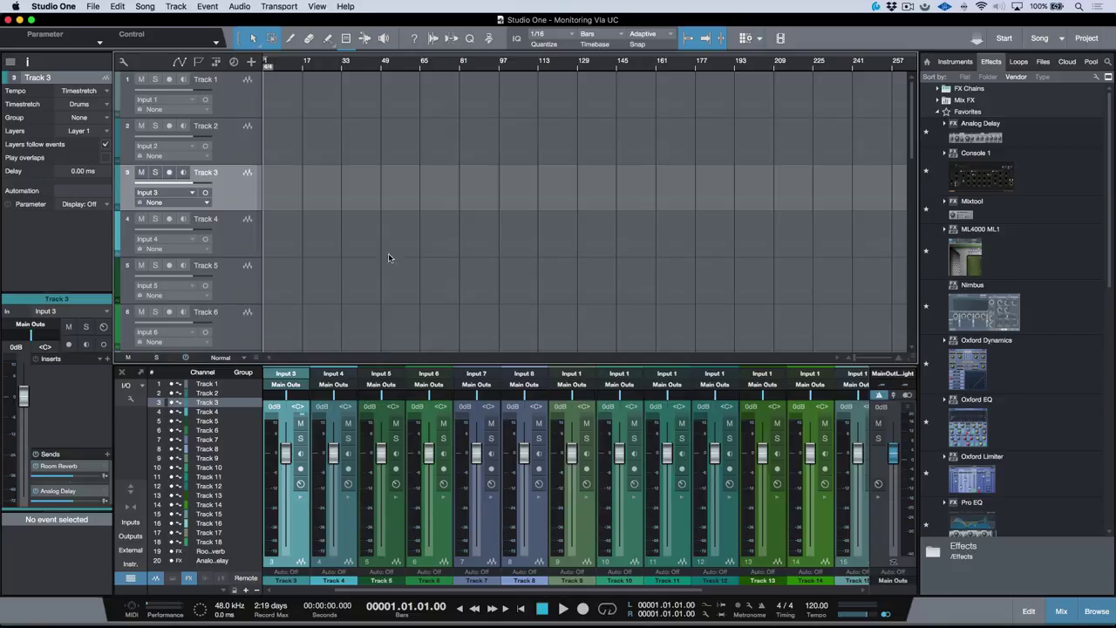
scroll(454, 468, left, 2)
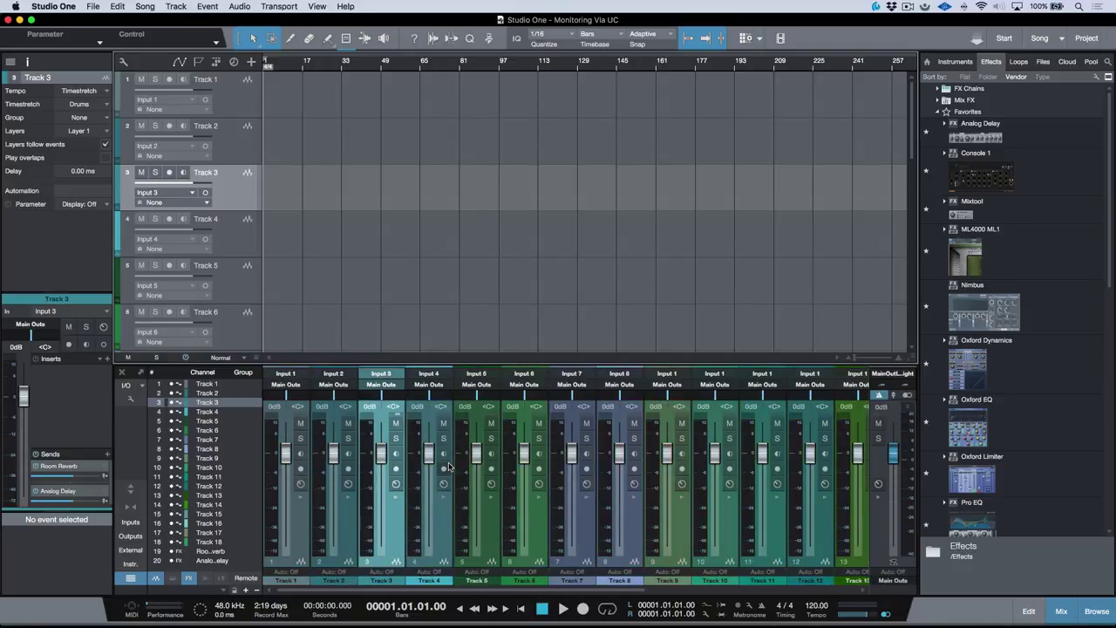
Recheck the Audio Setup latency, then toggle software monitoring on Track 3 on and off.
key(super+comma)
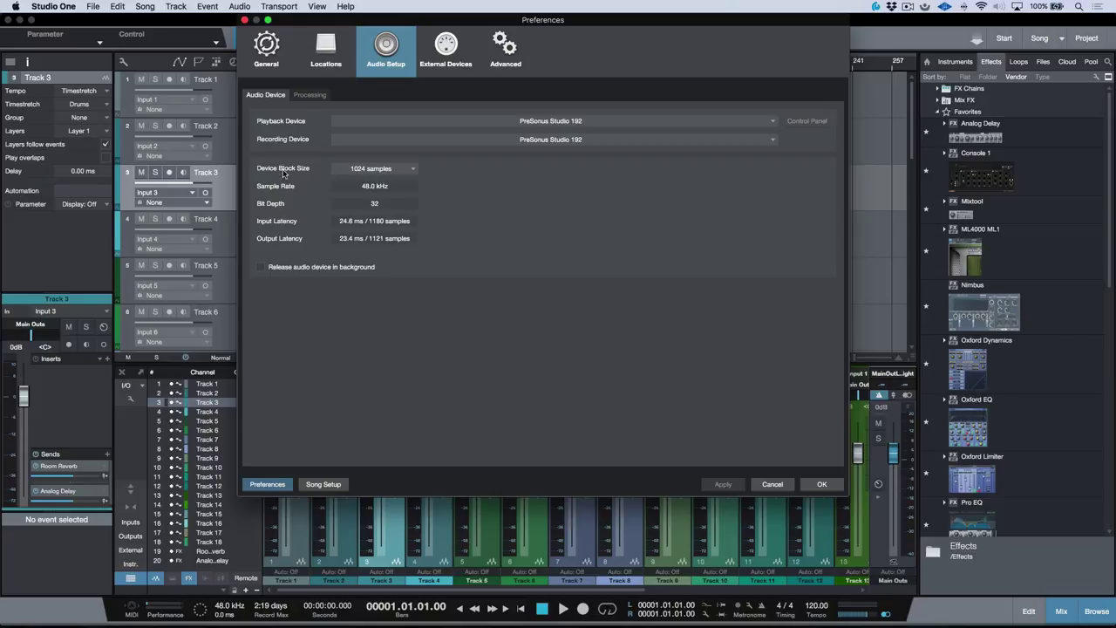
click(823, 486)
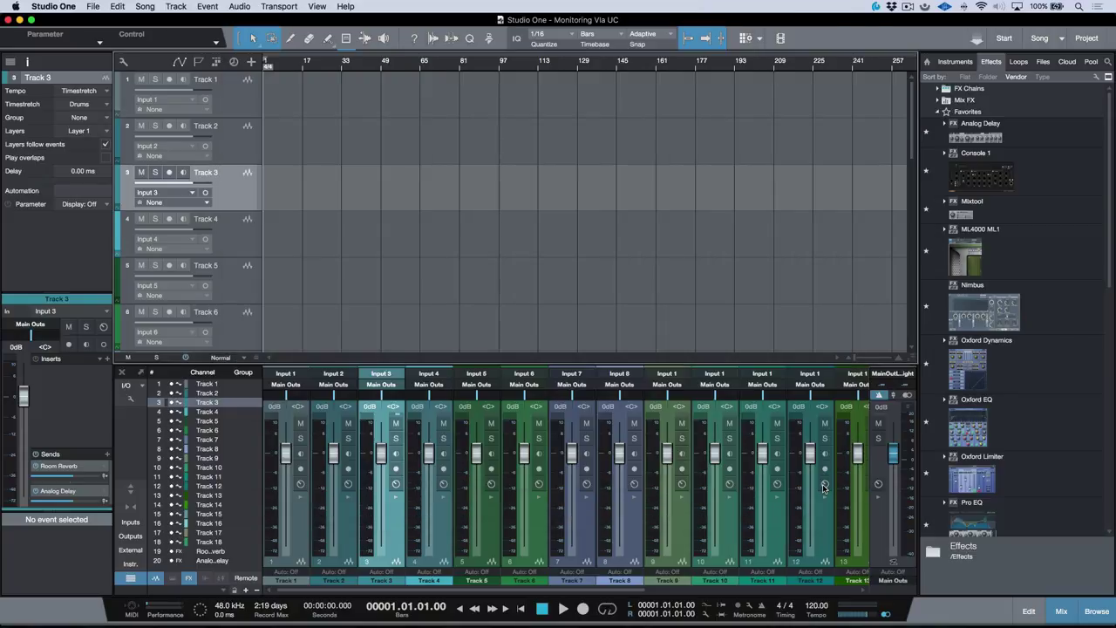
click(394, 455)
click(394, 455)
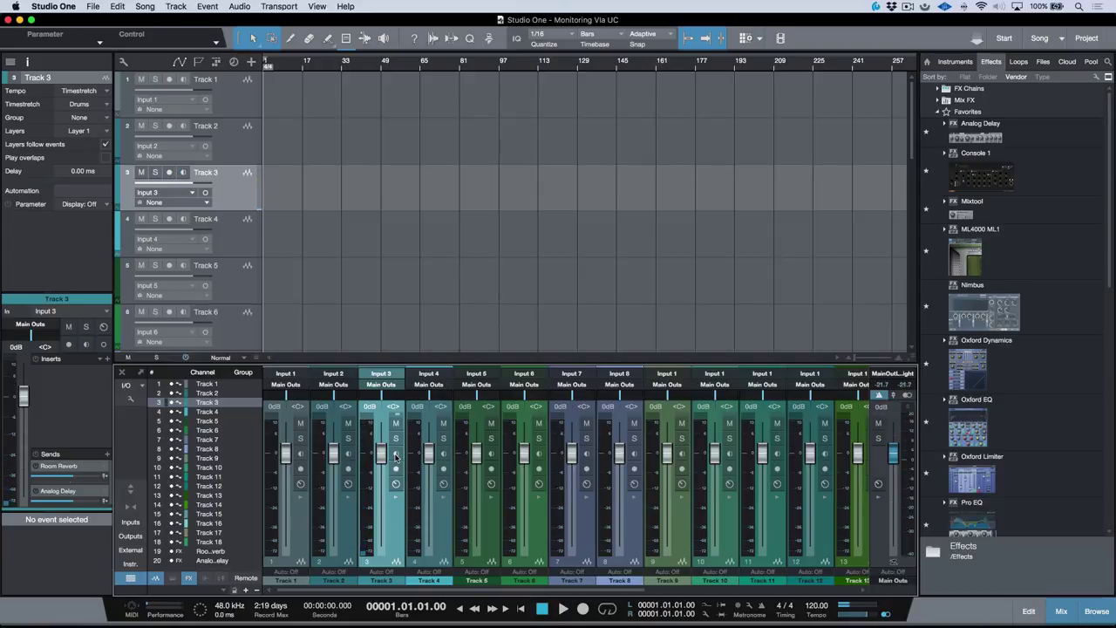
Check the track list options, then record-arm Track 3.
click(123, 62)
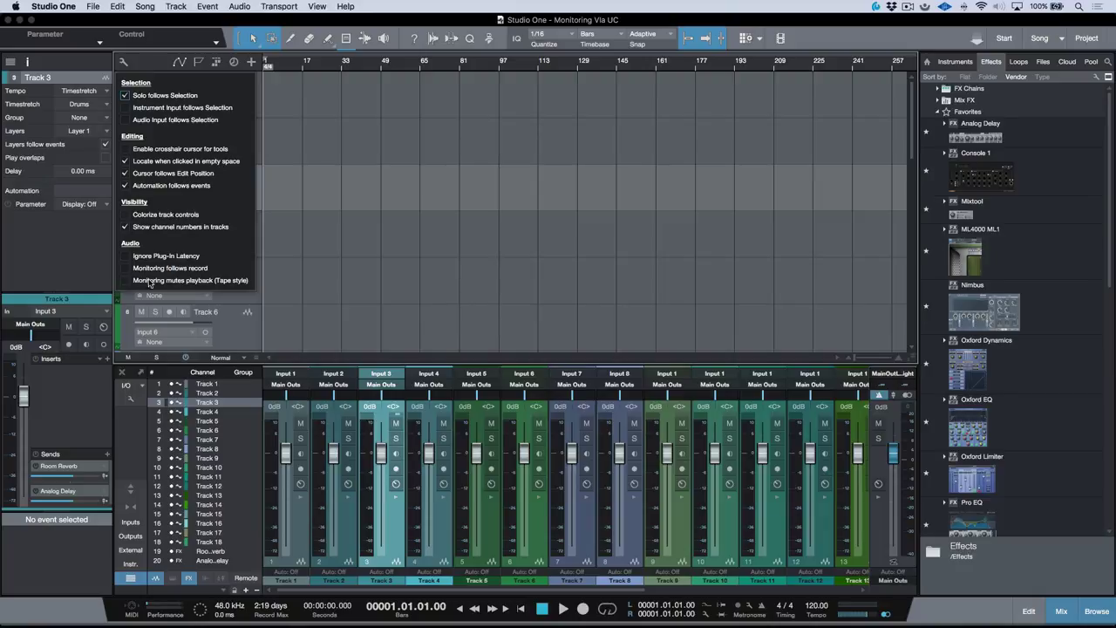
click(288, 269)
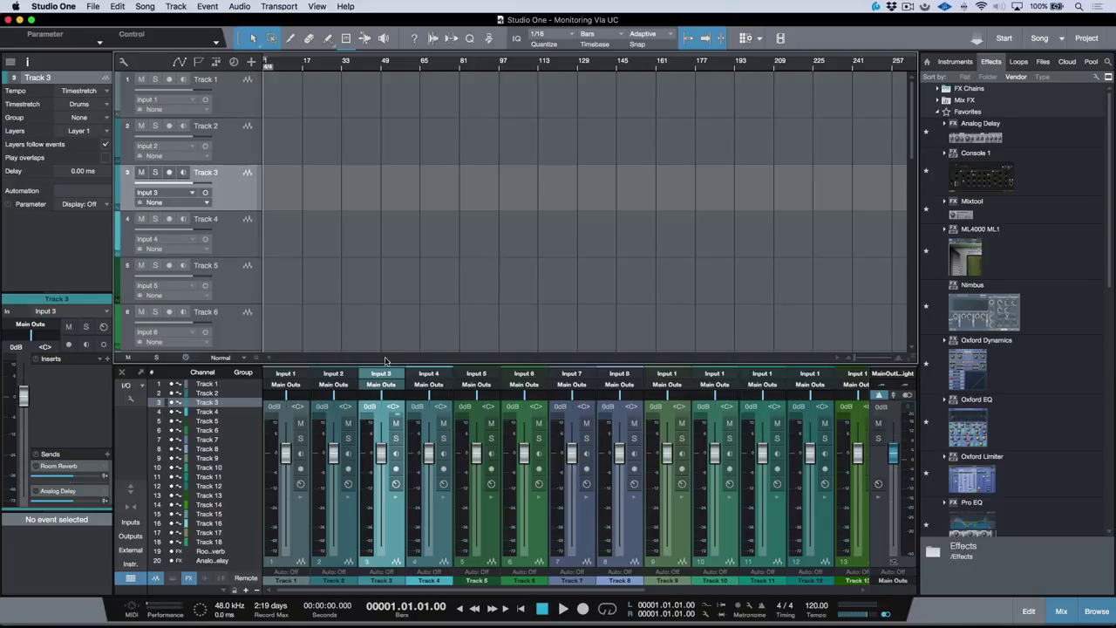
click(395, 469)
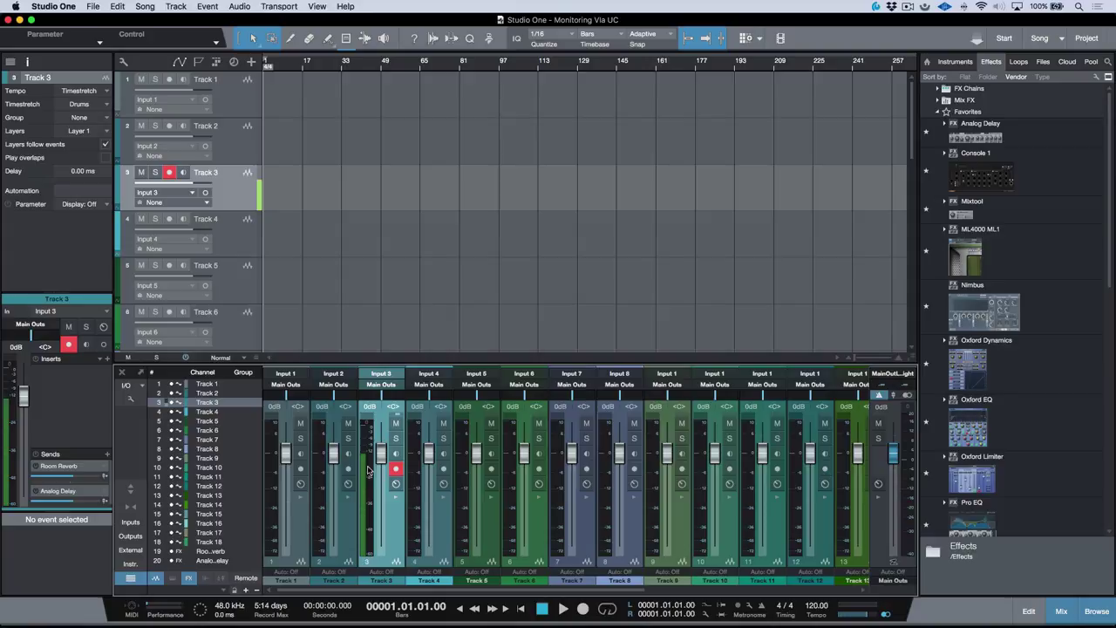
mouse_move(365, 483)
Turn Track 3's software monitoring on and back off, then bring Universal Control forward.
click(396, 455)
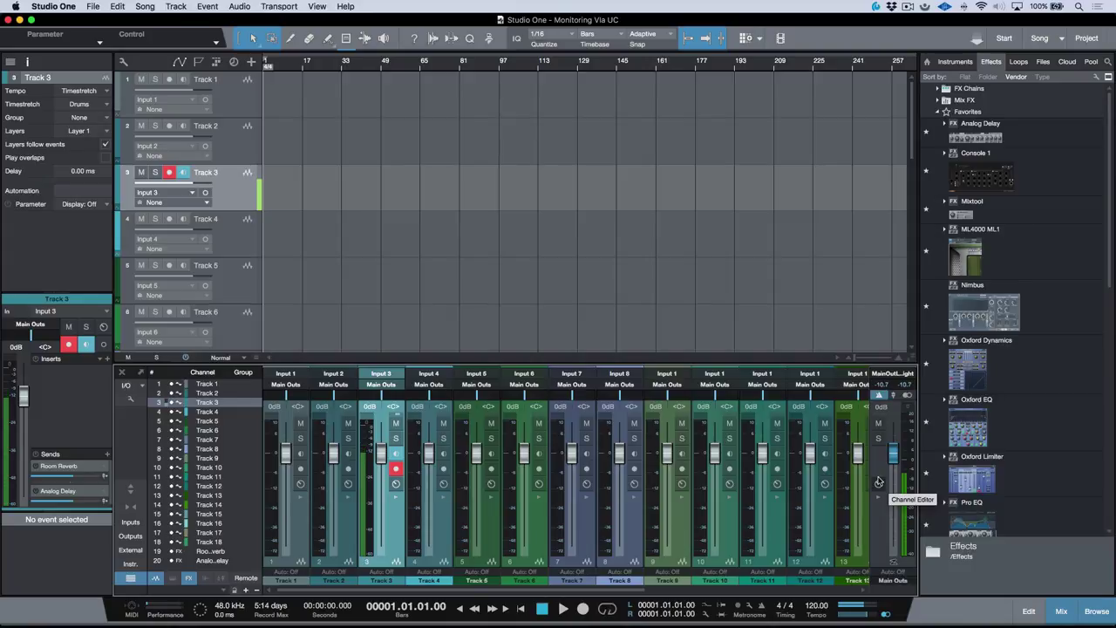
click(396, 455)
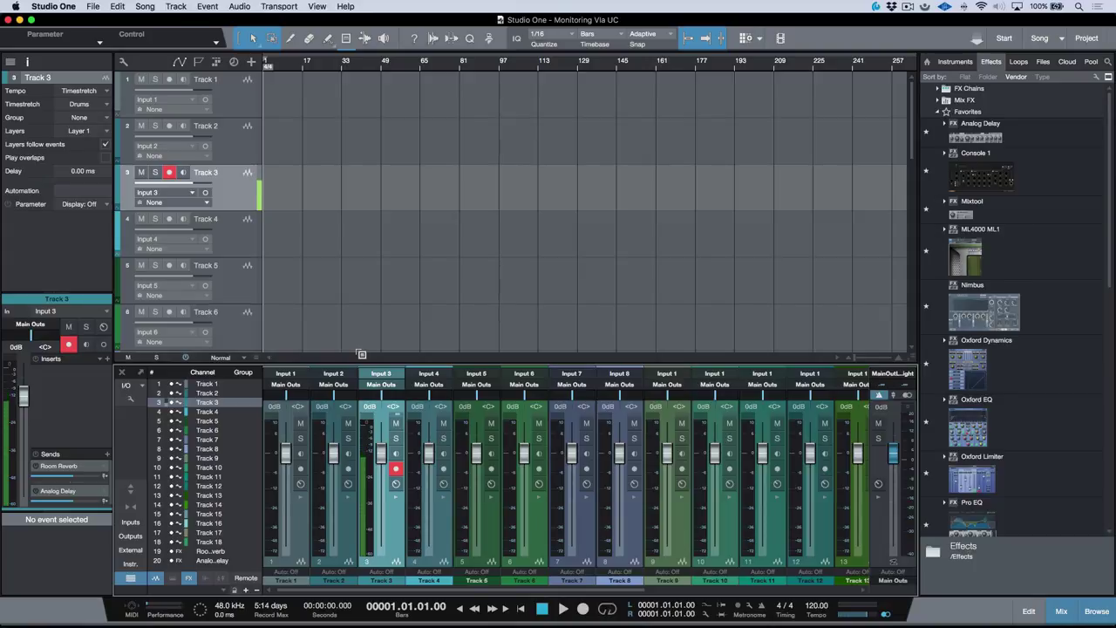
key(super+Tab)
key(super+Tab)
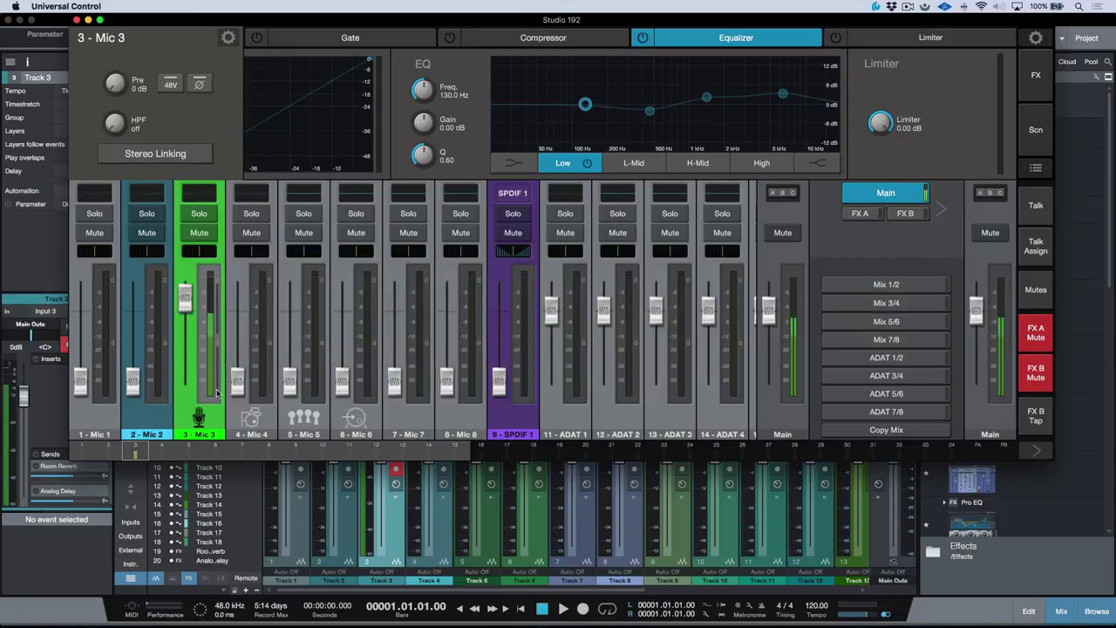
scroll(393, 379, right, 15)
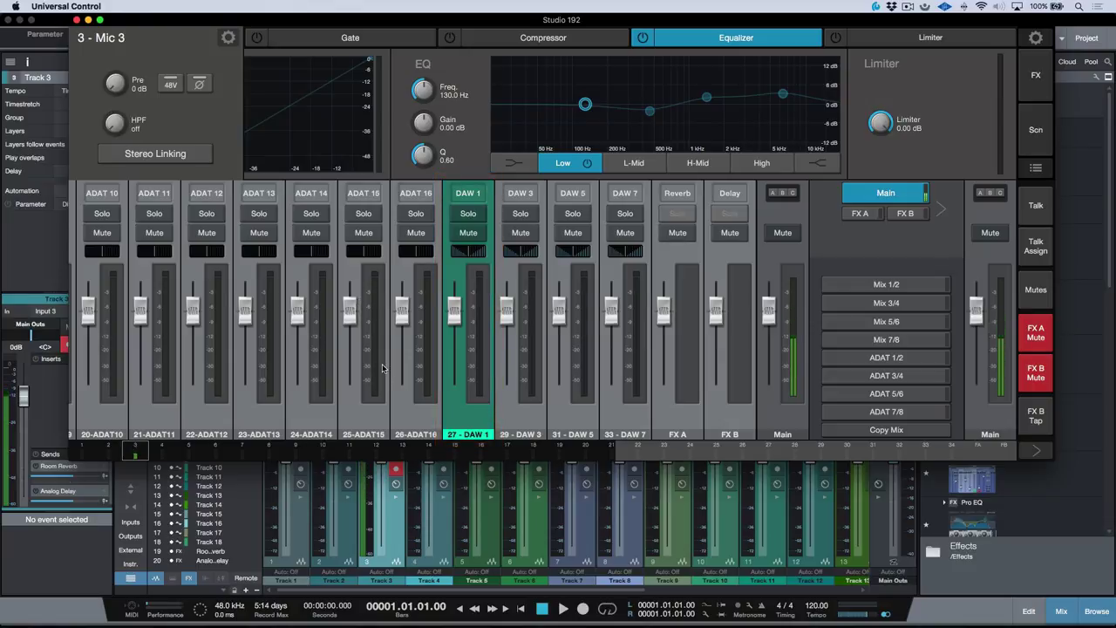
scroll(382, 368, left, 10)
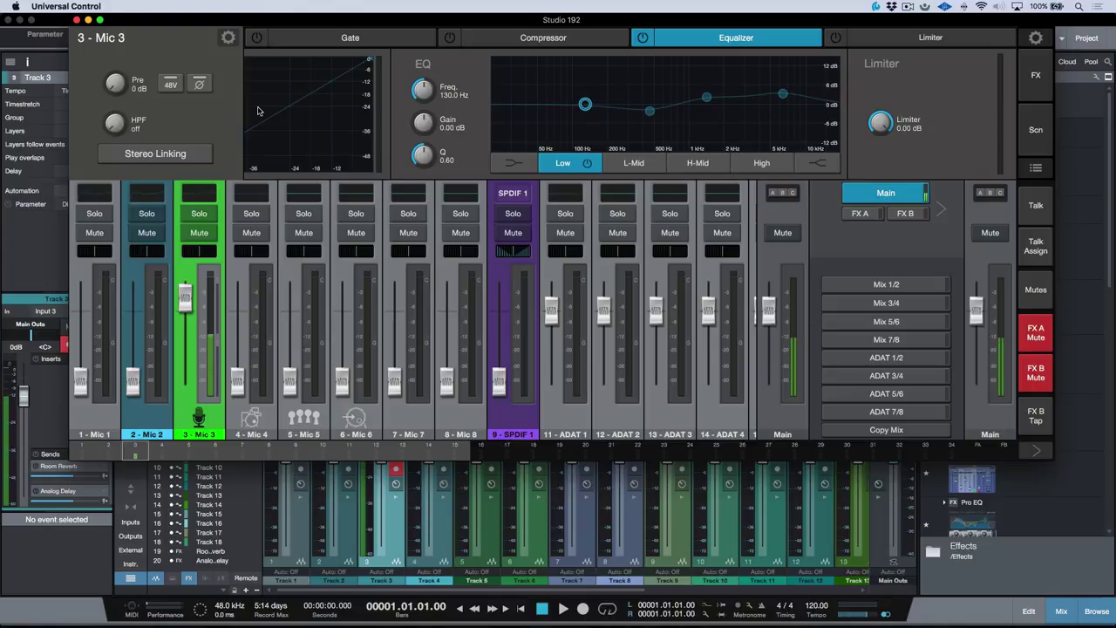
Enable Mic 3's EQ and boost the high band to 6.18 dB at 6.72 kHz.
click(227, 38)
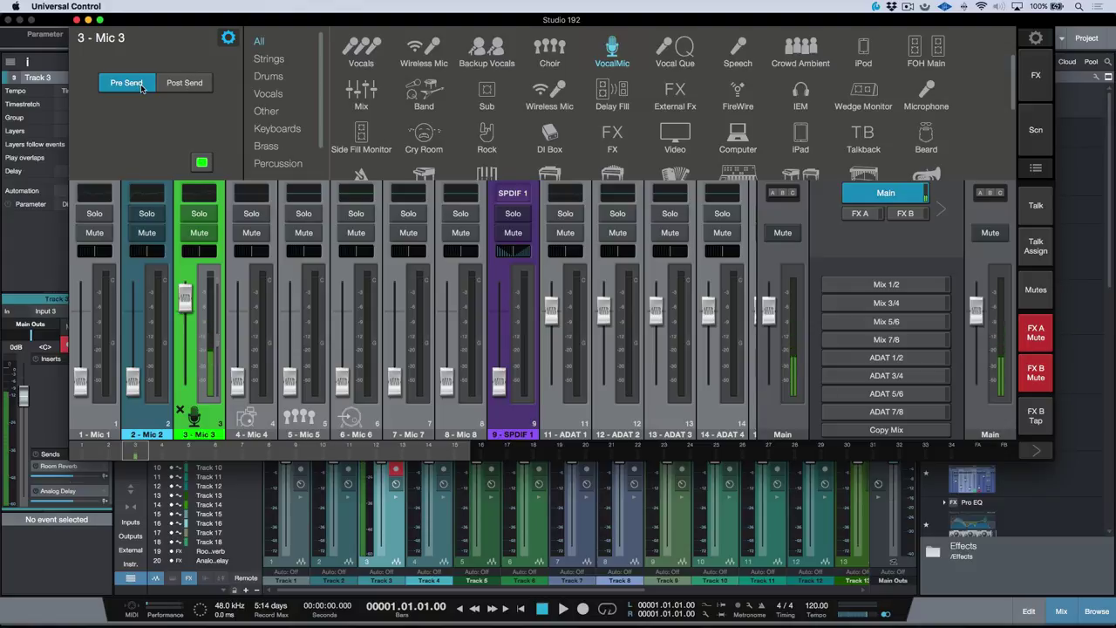
click(228, 39)
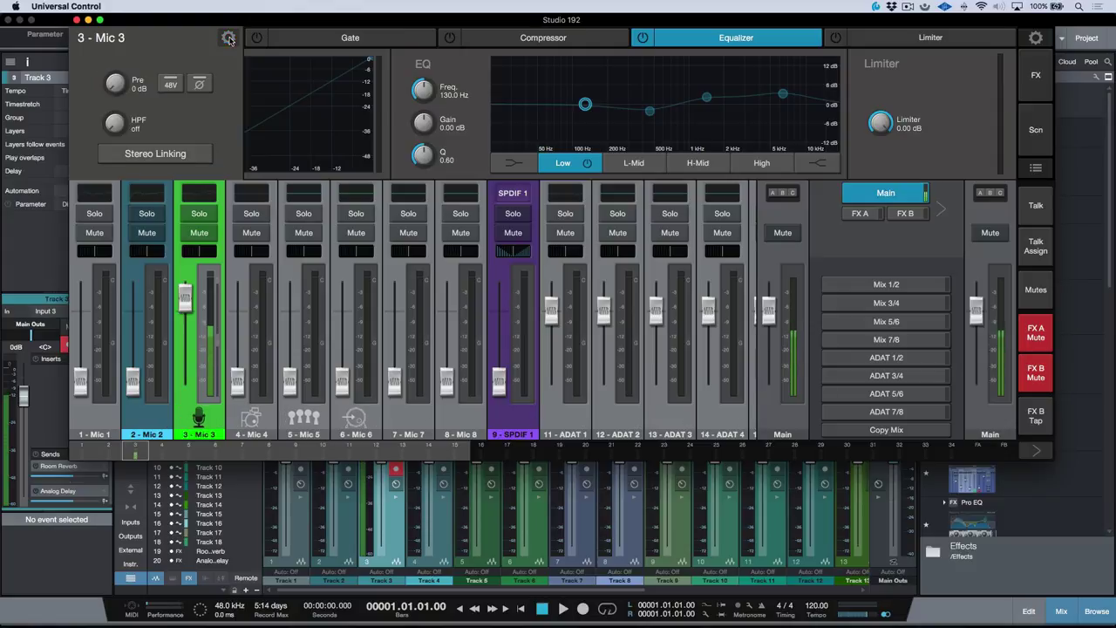
click(643, 39)
drag(783, 94, 784, 84)
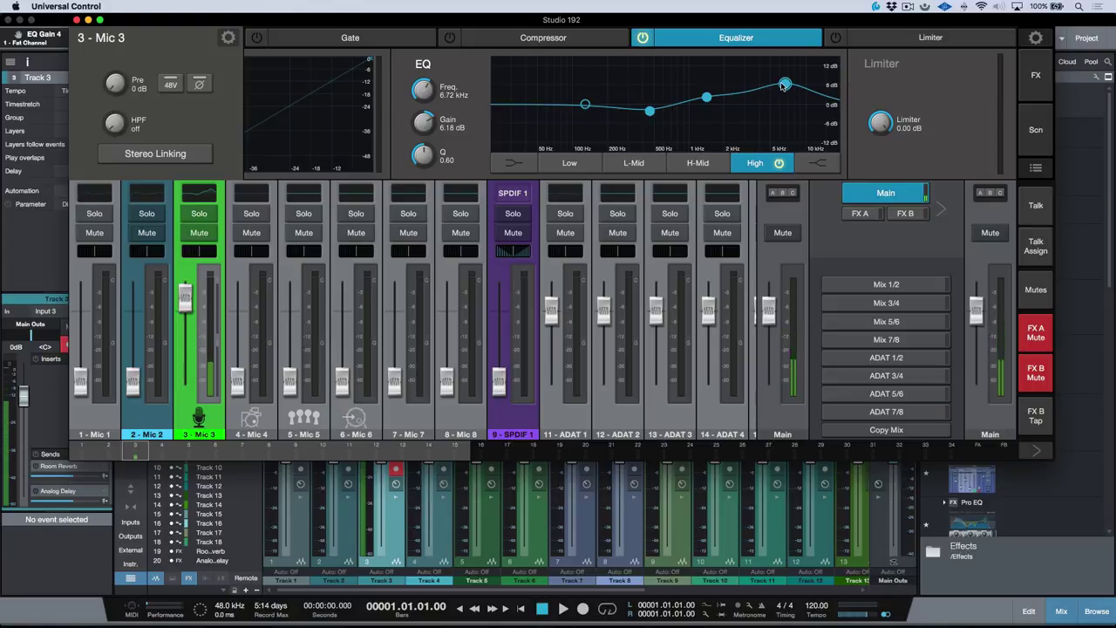
Set Mic 3's effects post-send, cut the high band to about -9 dB, then boost it back.
click(227, 38)
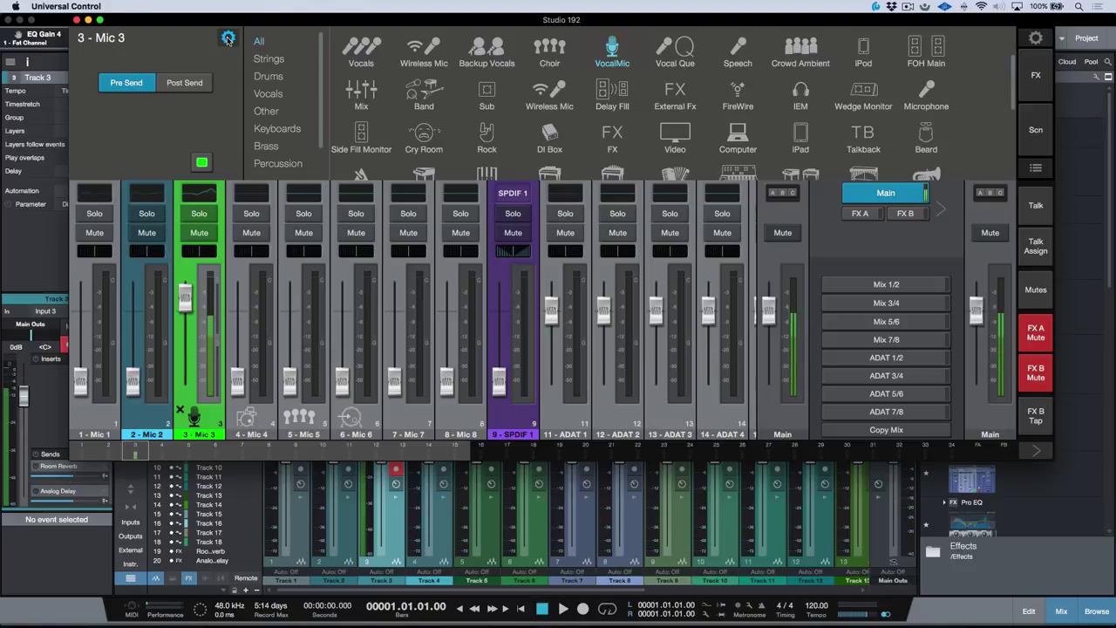
click(191, 86)
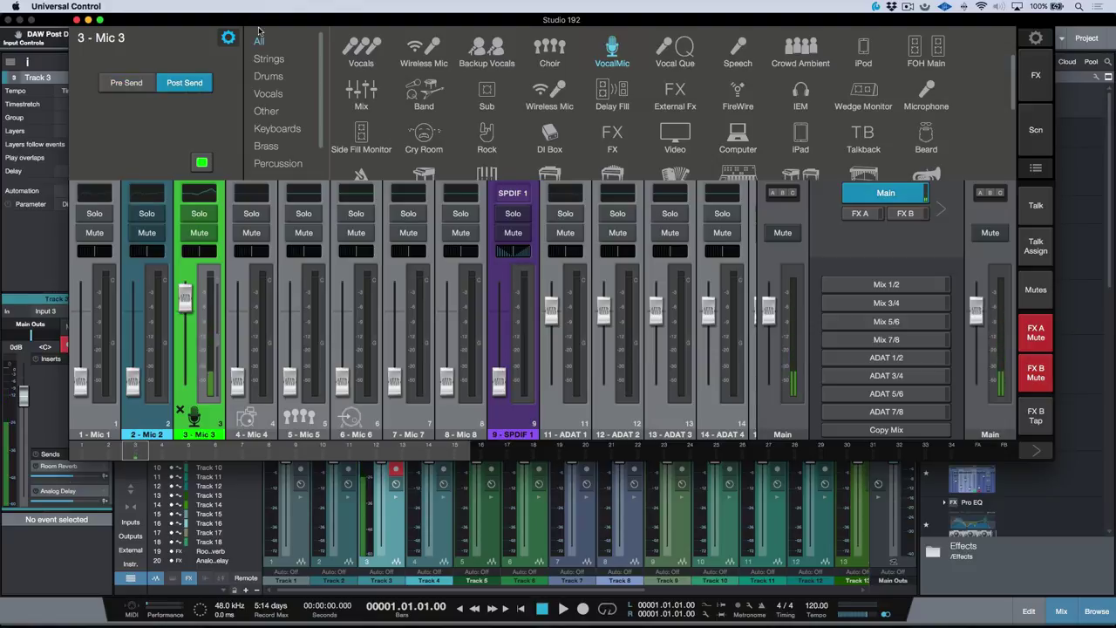
click(228, 39)
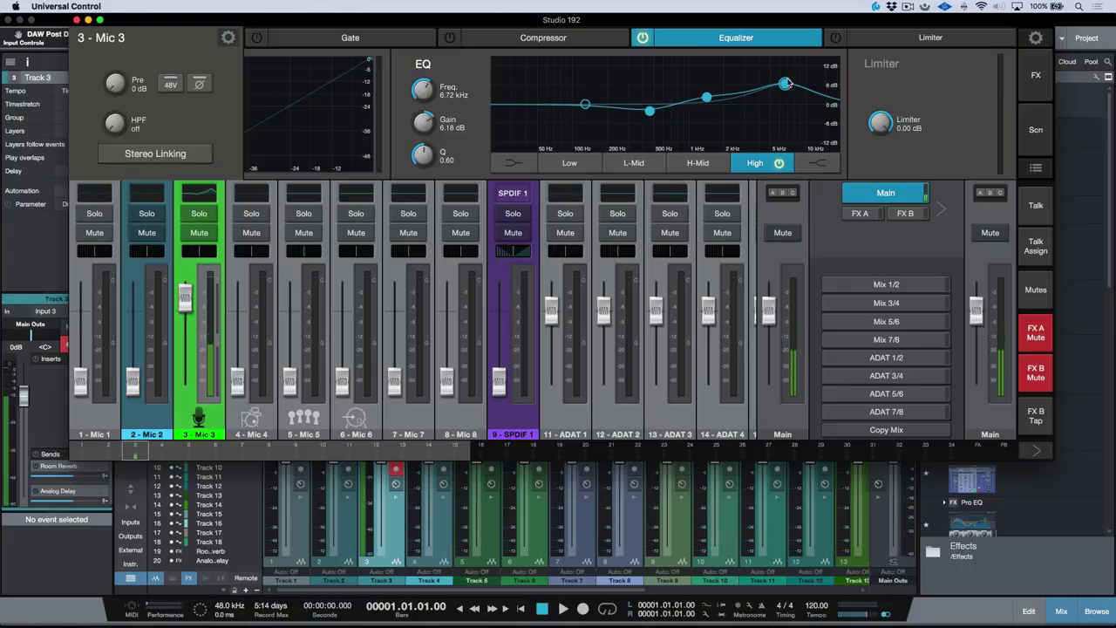
drag(790, 86, 783, 135)
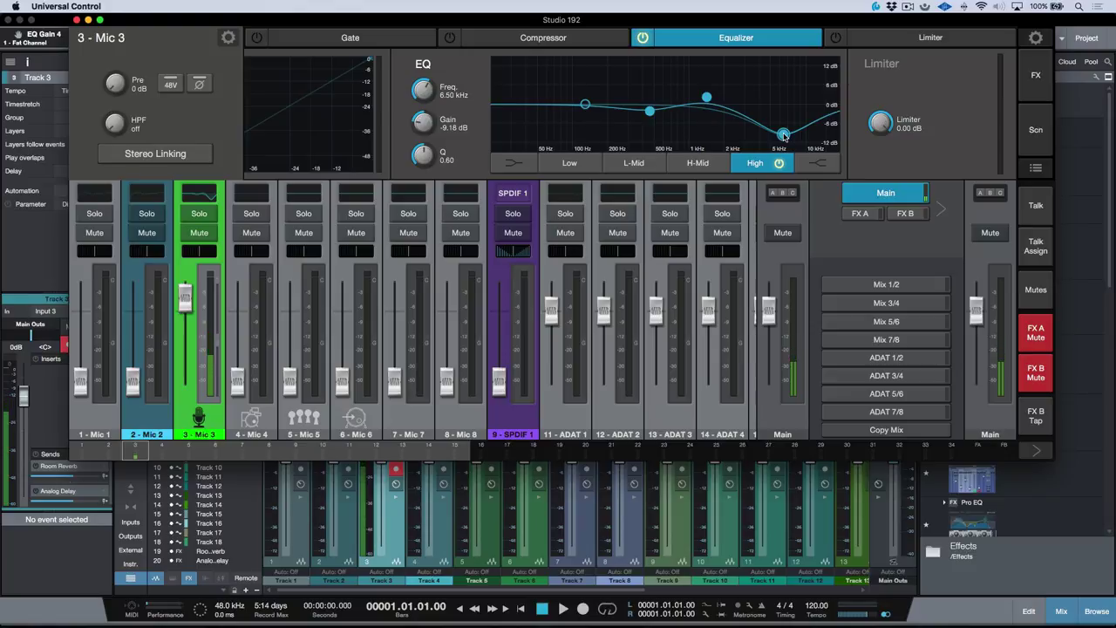
drag(783, 135, 785, 71)
click(563, 163)
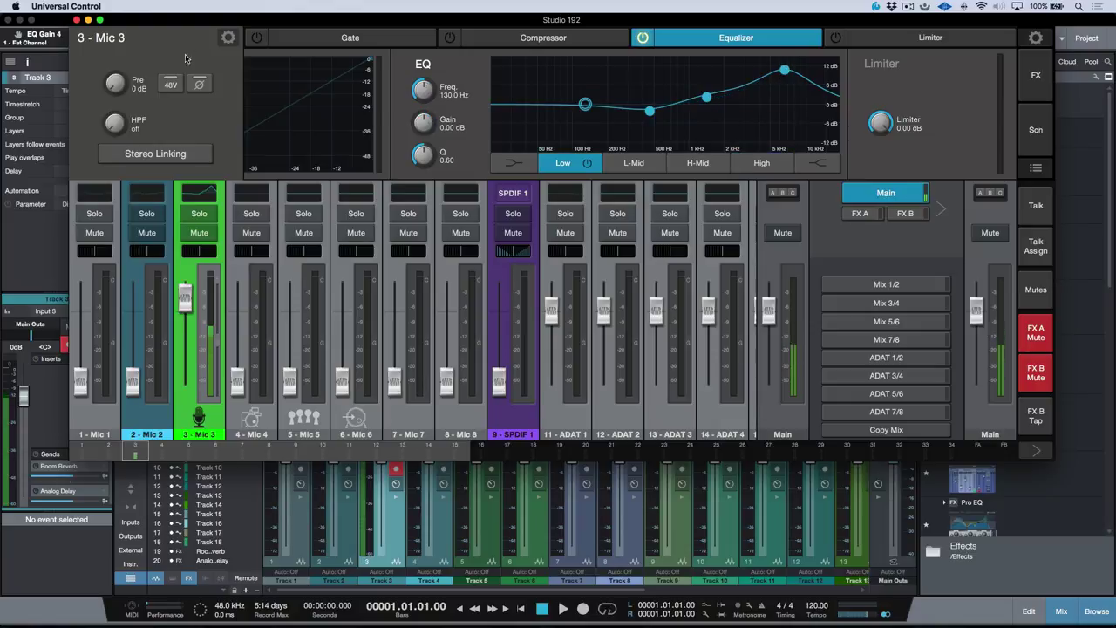
Toggle Mic 3's Fat Channel between Pre Send and Post Send, ending on Pre Send.
click(229, 38)
click(113, 85)
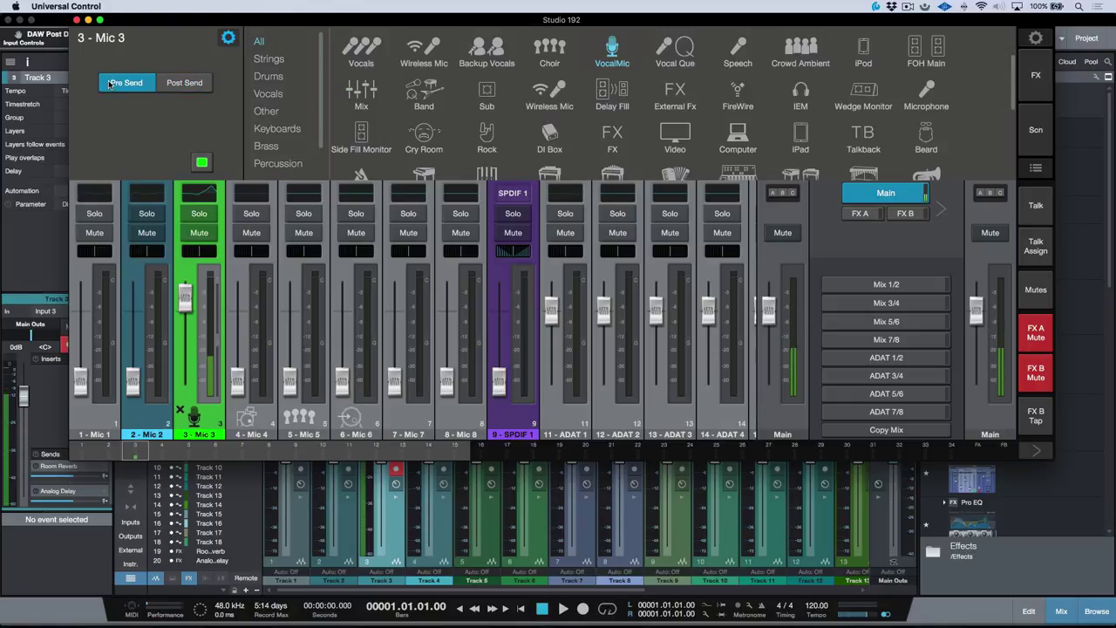
click(227, 39)
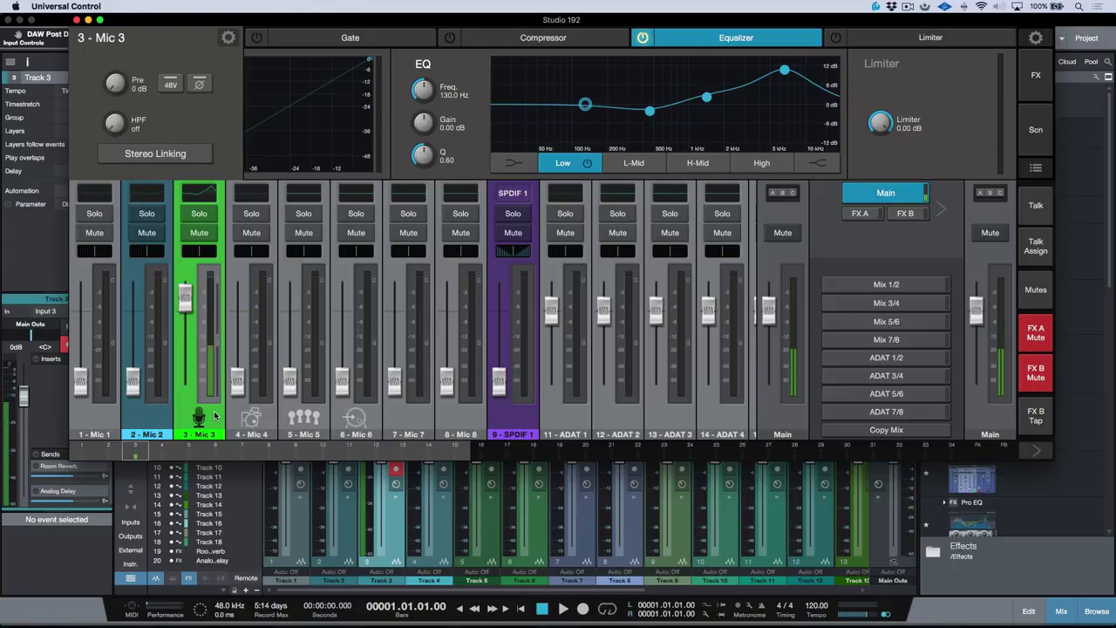
click(227, 37)
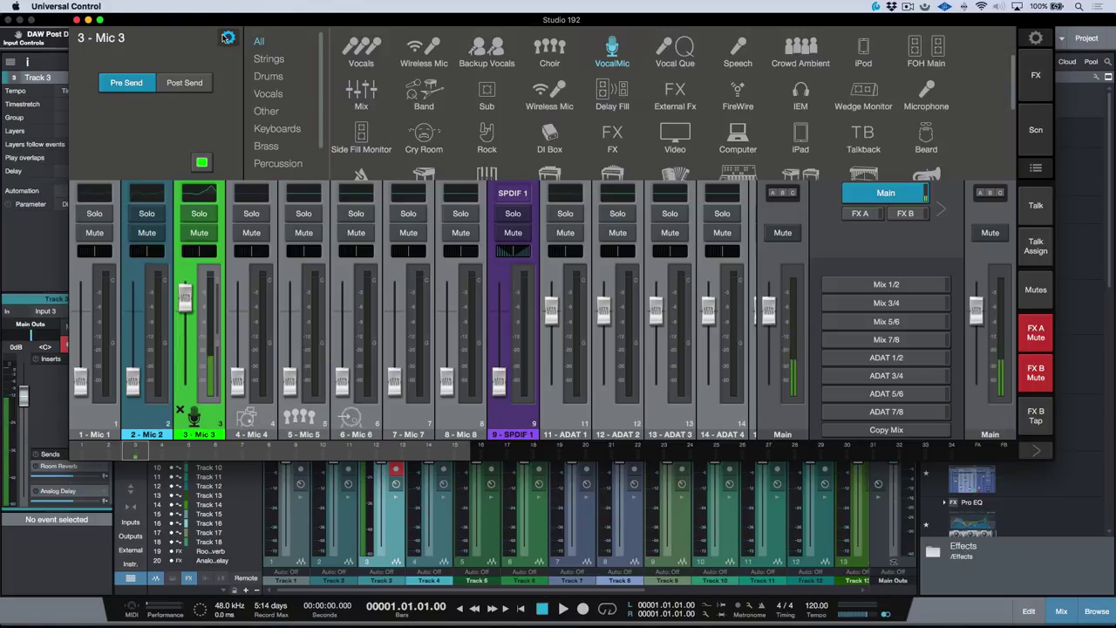
click(197, 83)
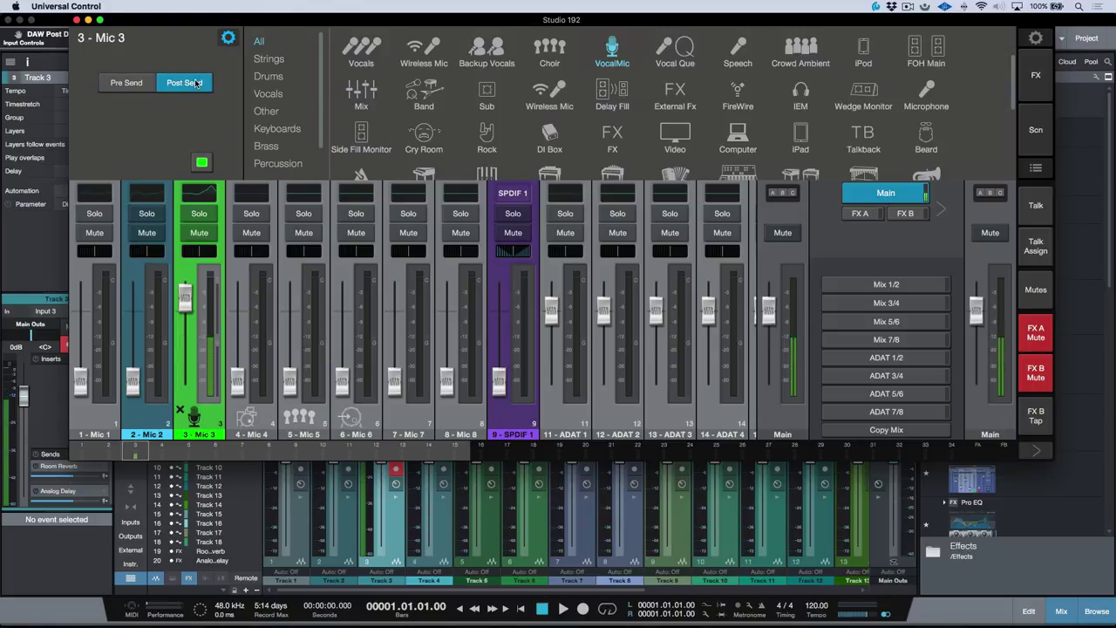
click(129, 84)
Turn Mic 3's EQ on and view the Small Room reverb and Mono Delay effects.
click(228, 40)
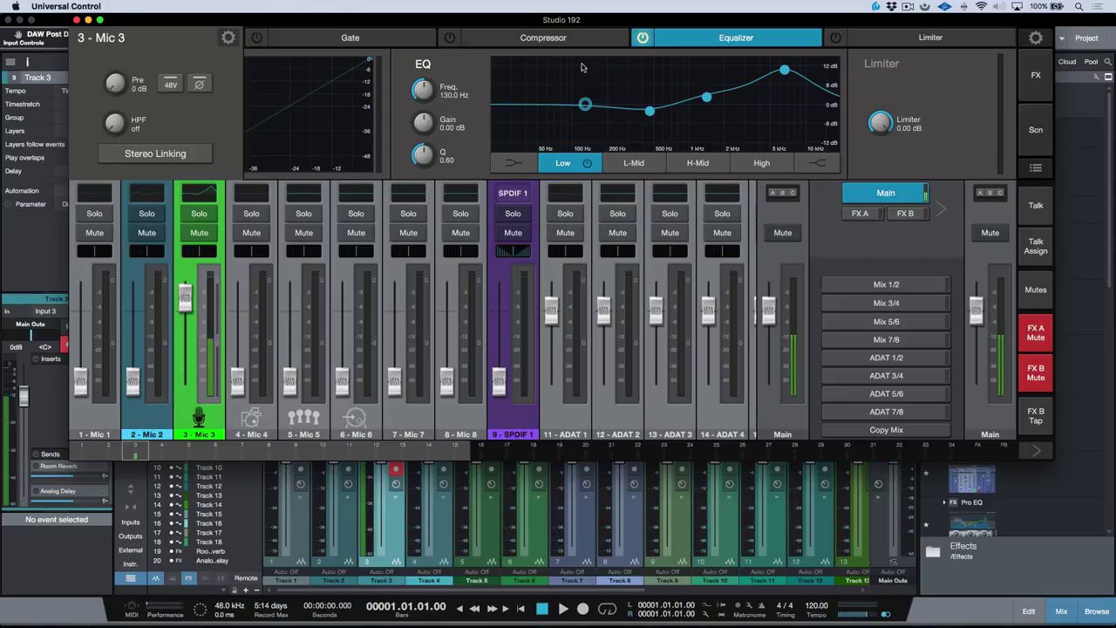
click(644, 39)
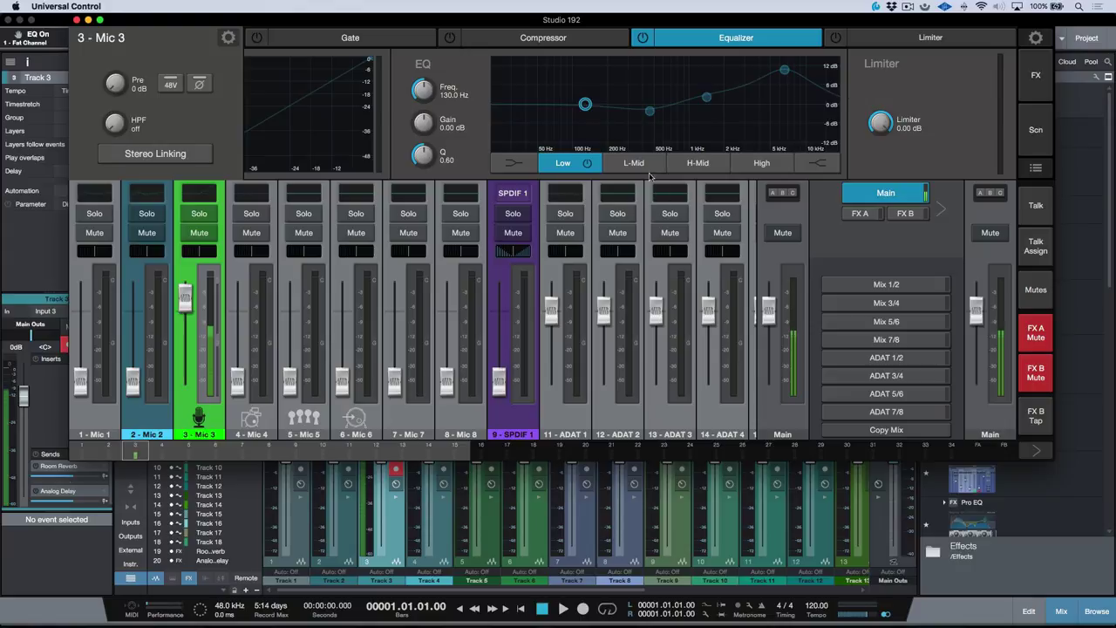
click(1033, 80)
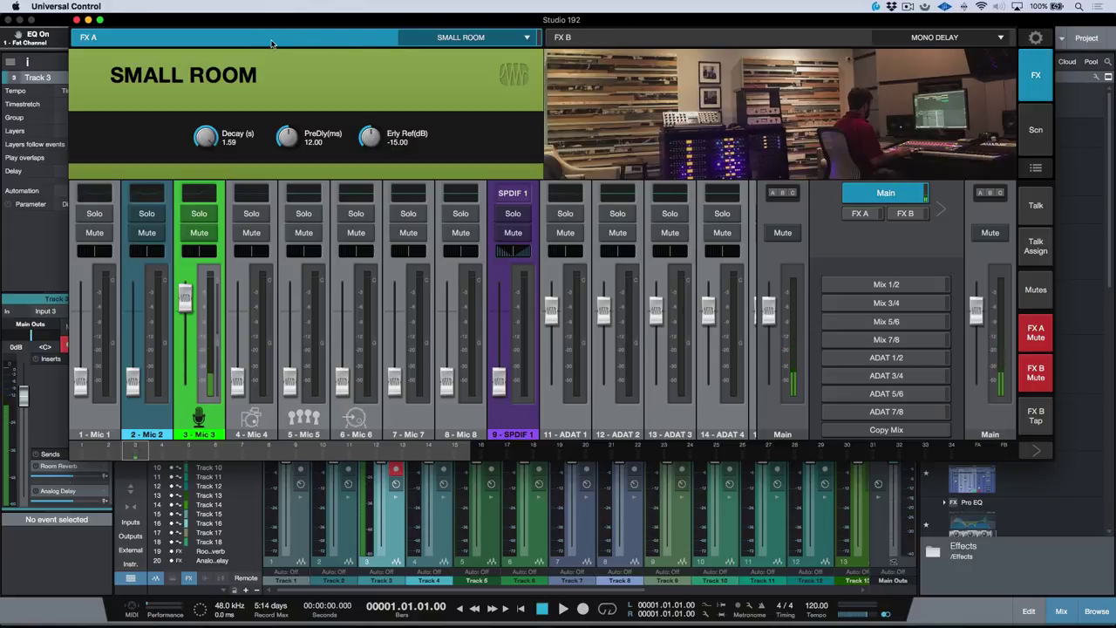
click(671, 42)
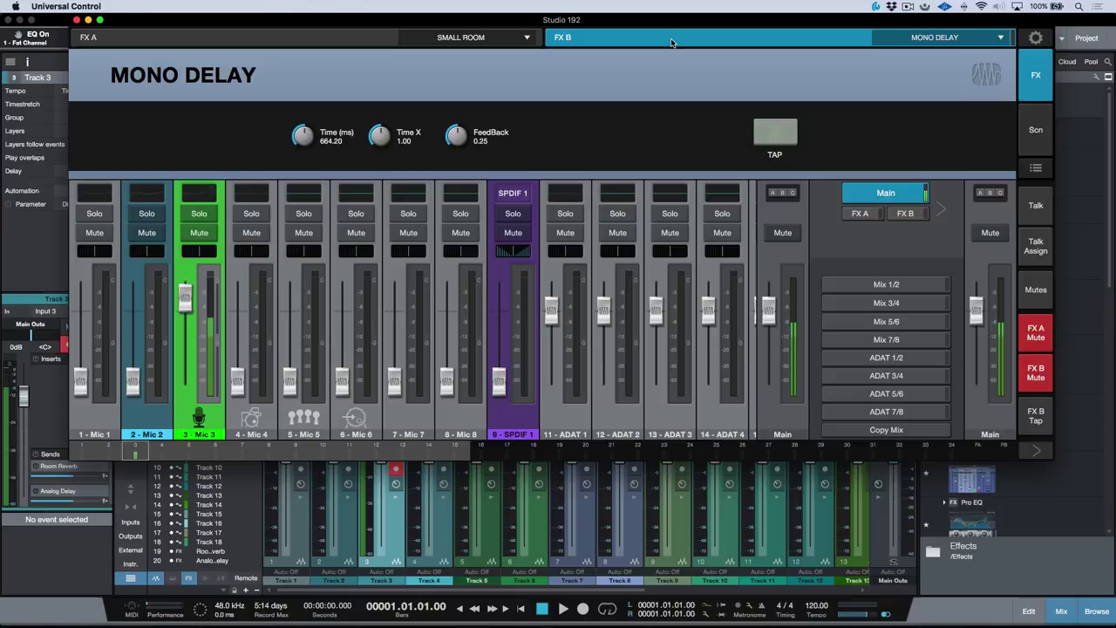
Compare the FX A reverb and FX B delay send mixes, ending on FX B.
click(1035, 81)
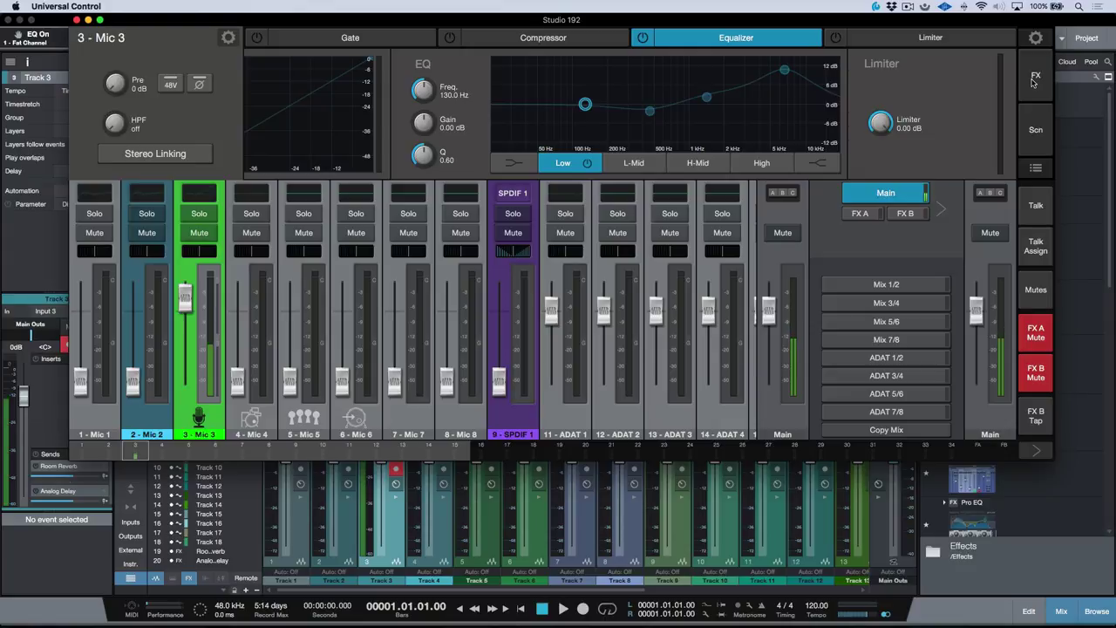
click(862, 213)
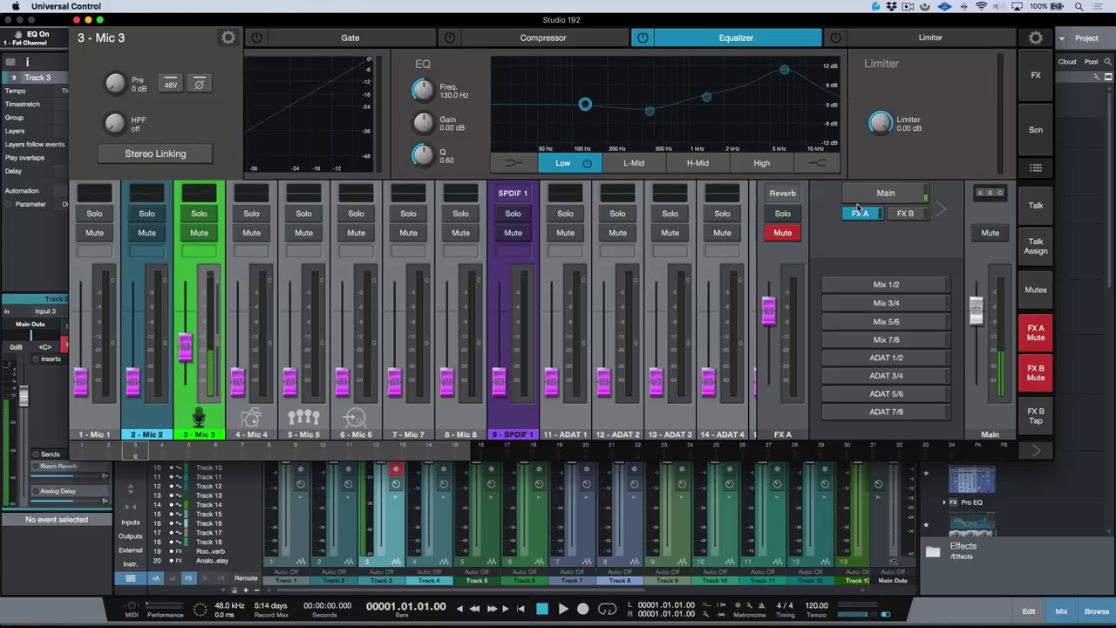
click(908, 213)
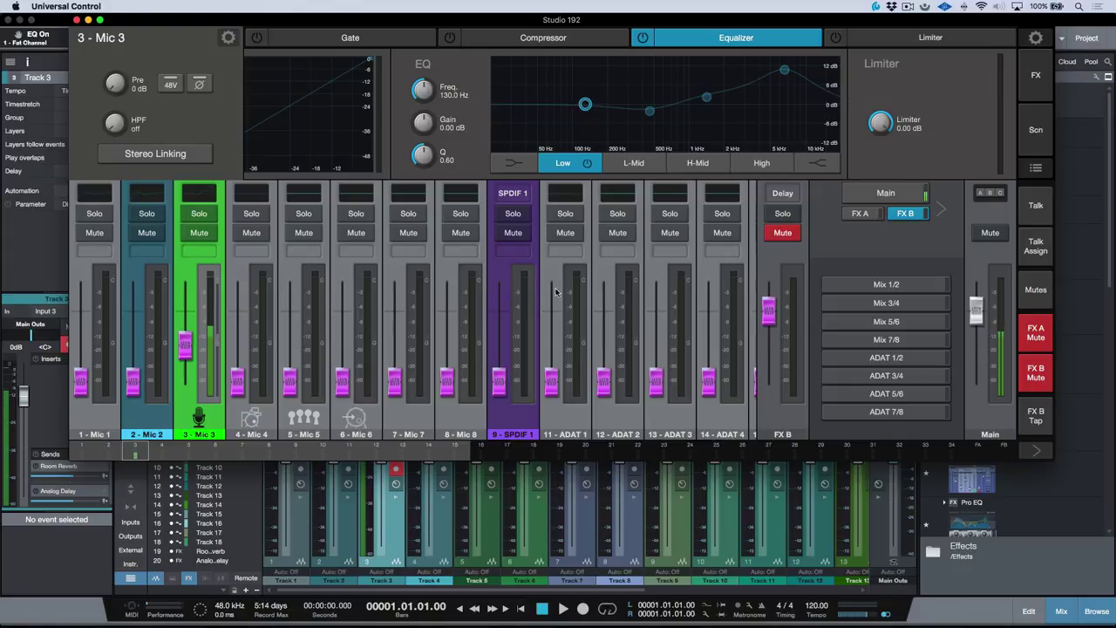
Go from the Main mix to the Mix 1/2 monitor mix and check the system settings.
scroll(531, 294, right, 10)
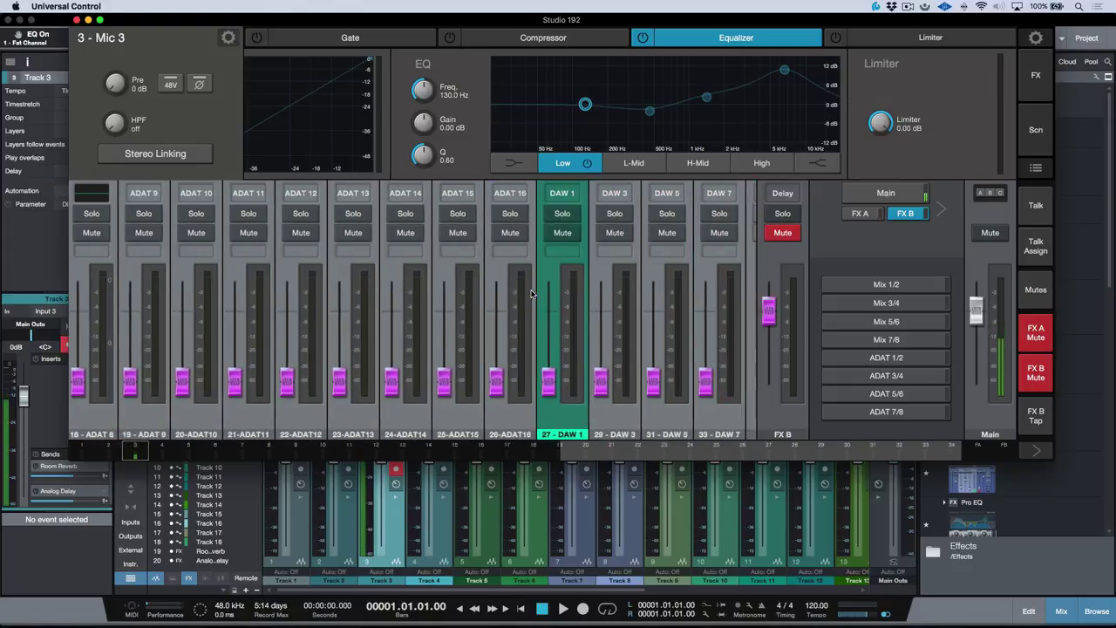
scroll(531, 294, left, 10)
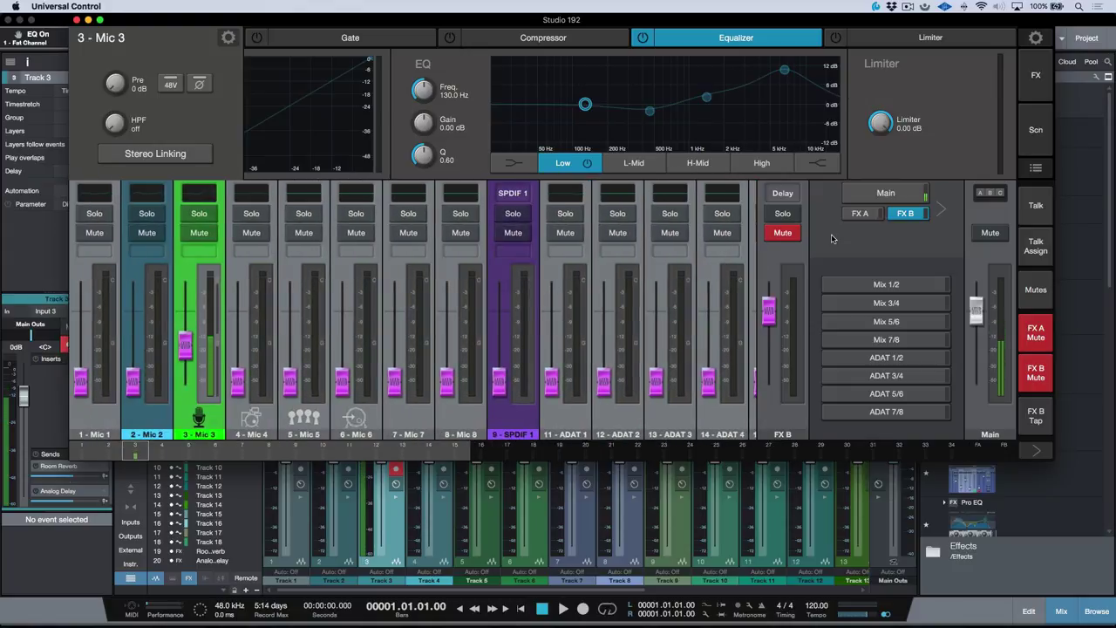
click(871, 193)
click(887, 285)
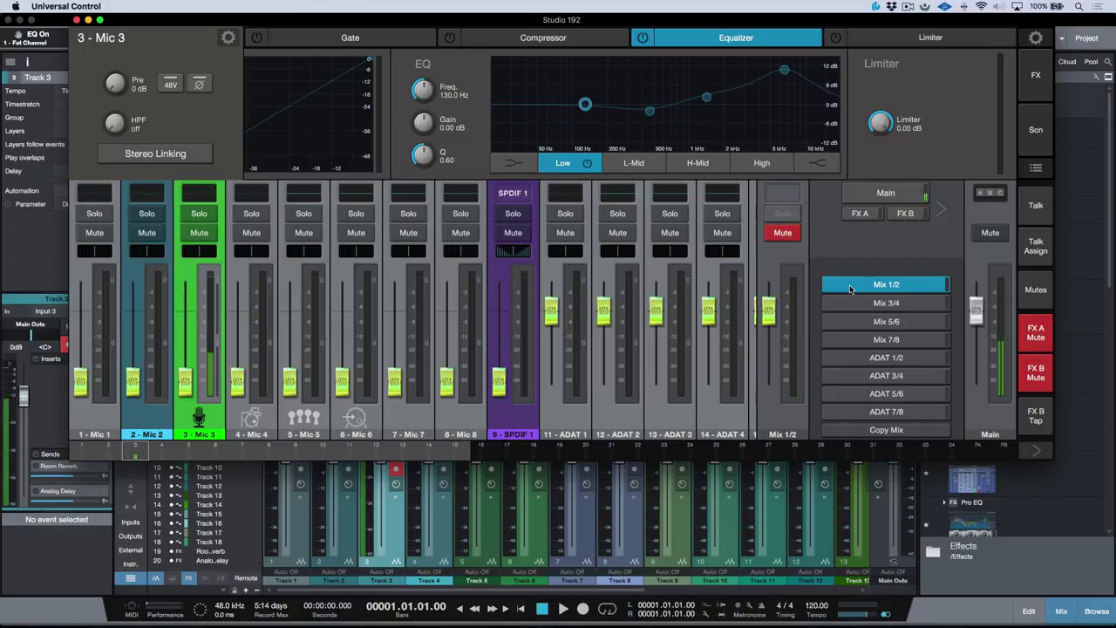
click(1036, 38)
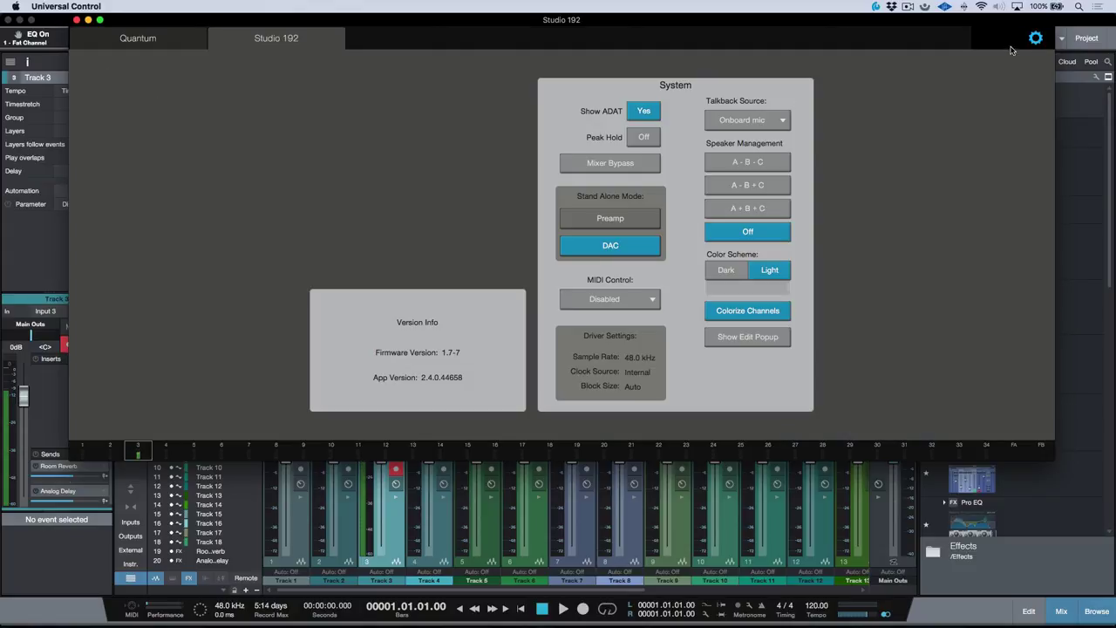
click(1037, 39)
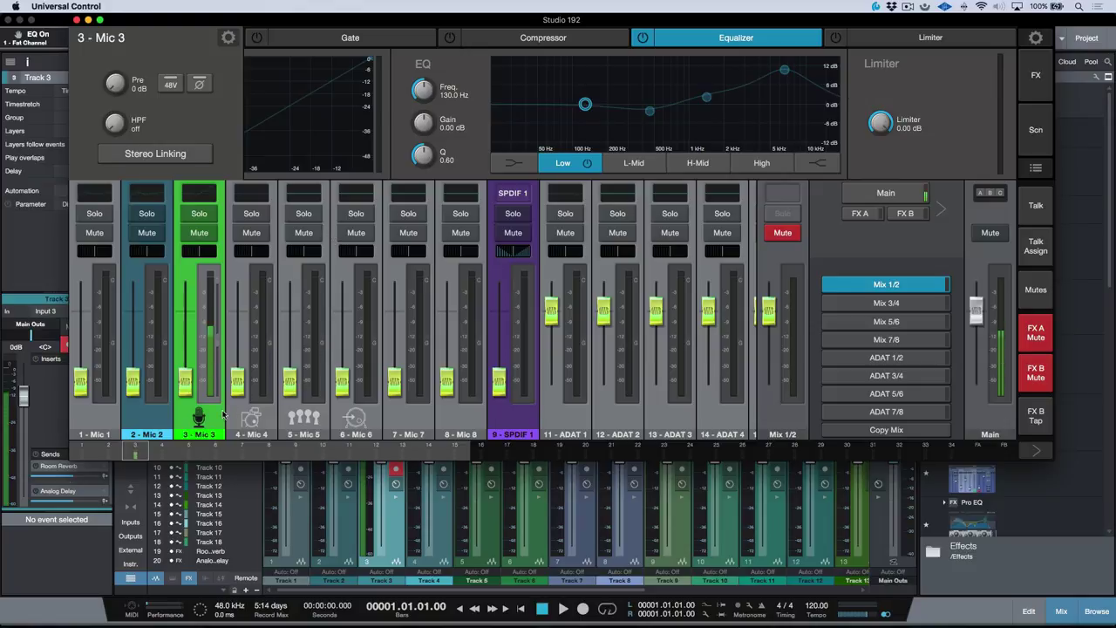
Switch Mic 3's Fat Channel to Post Send, then back to Pre Send.
click(227, 38)
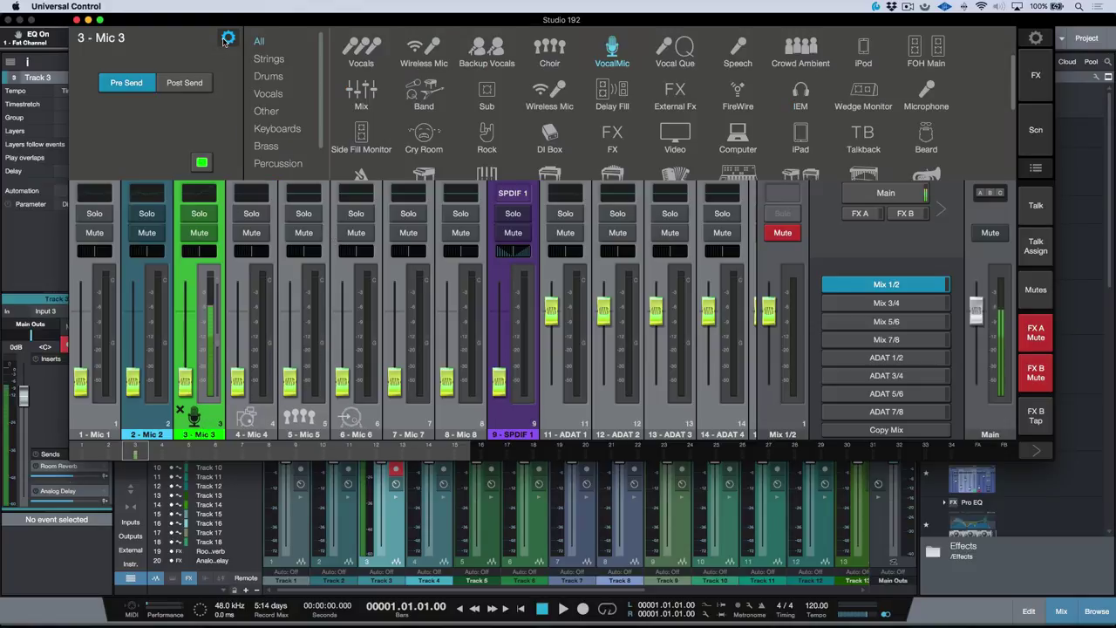
click(191, 83)
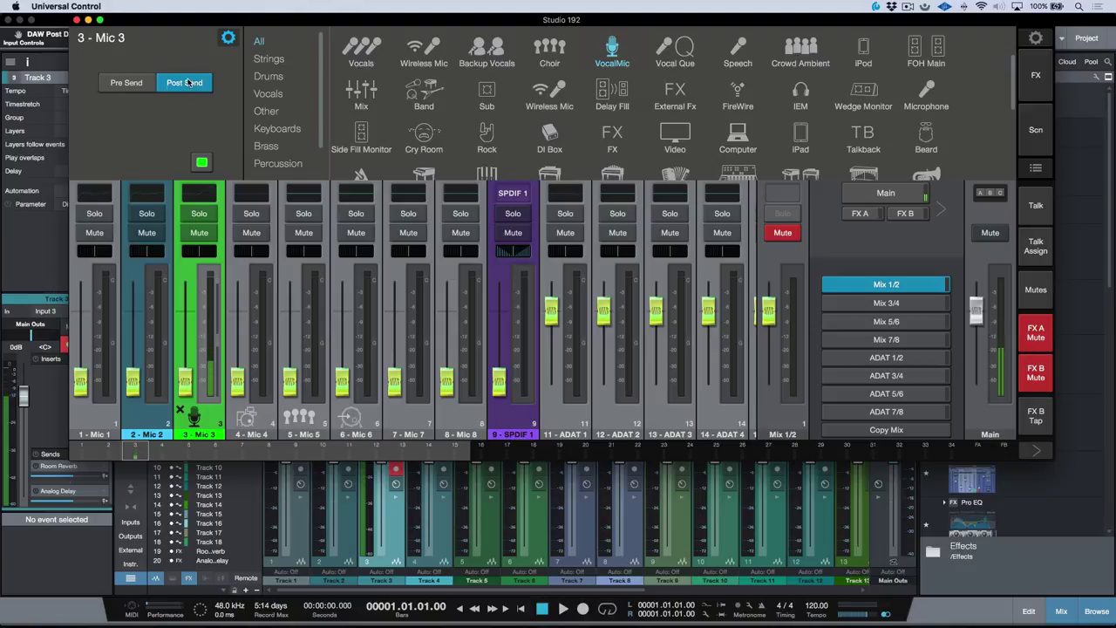
click(138, 86)
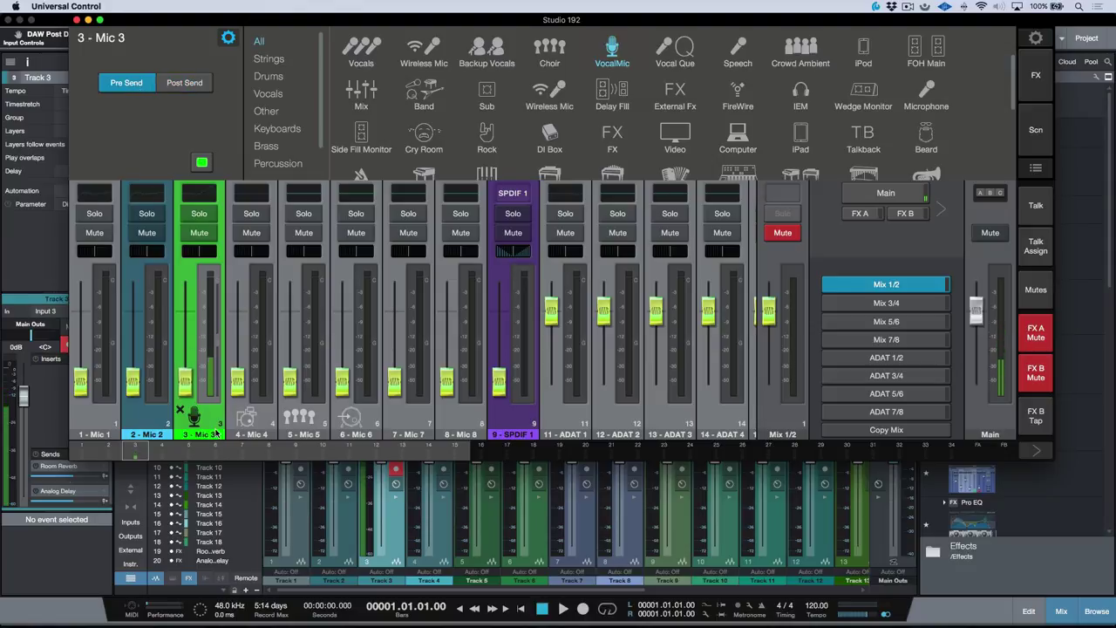